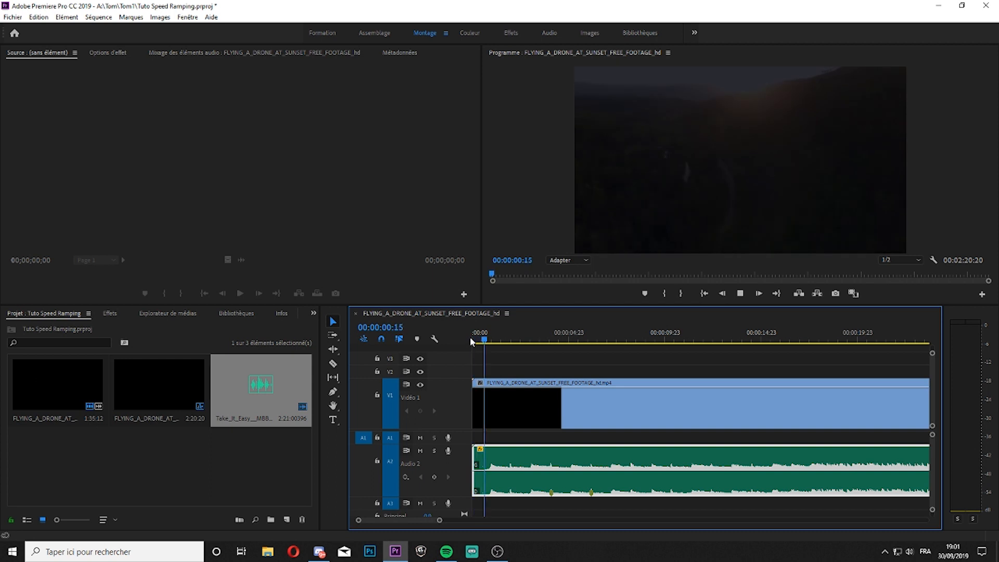
# Step: Return the playhead to the sequence start, and collapse and re-expand tracks V1 and A2 to a taller height
pyautogui.press('space')
pyautogui.click(476, 340)
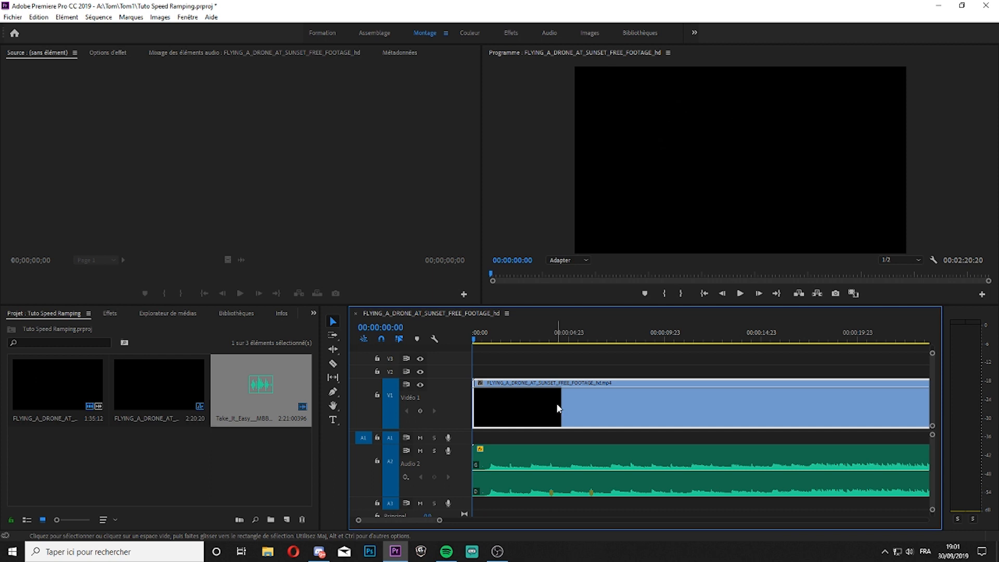
pyautogui.moveTo(461, 376); pyautogui.dragTo(492, 500)
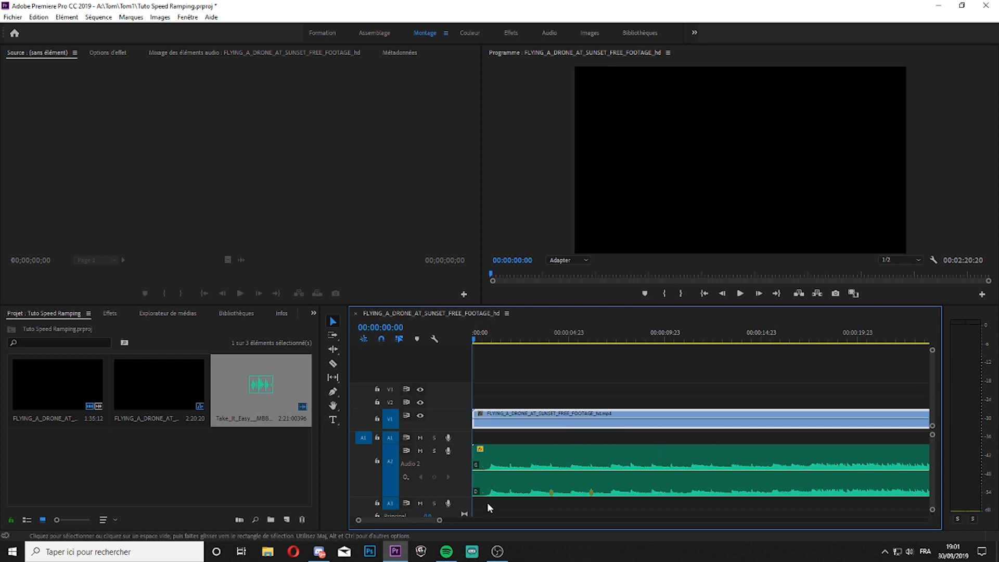
pyautogui.moveTo(458, 478); pyautogui.dragTo(460, 459)
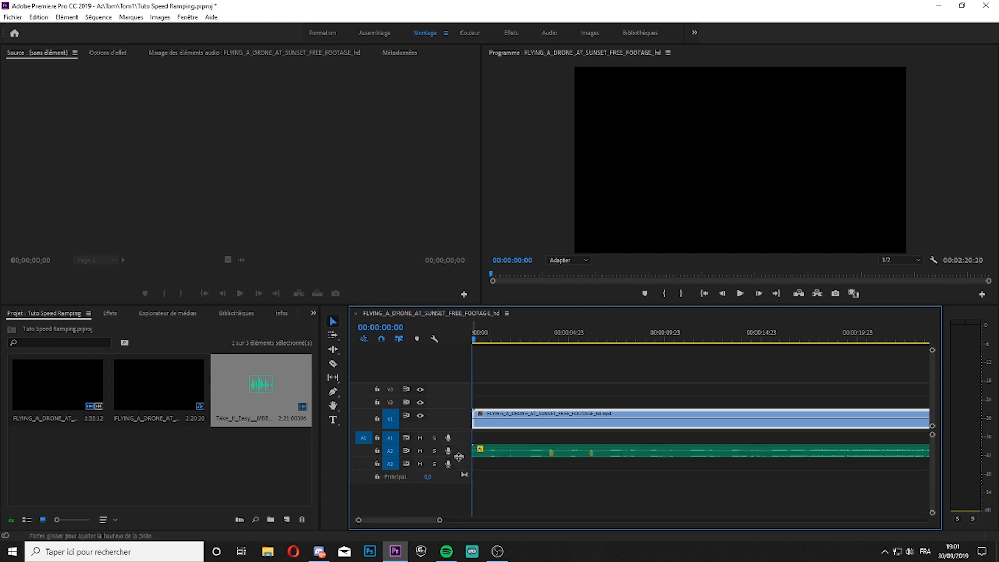
pyautogui.doubleClick(443, 407)
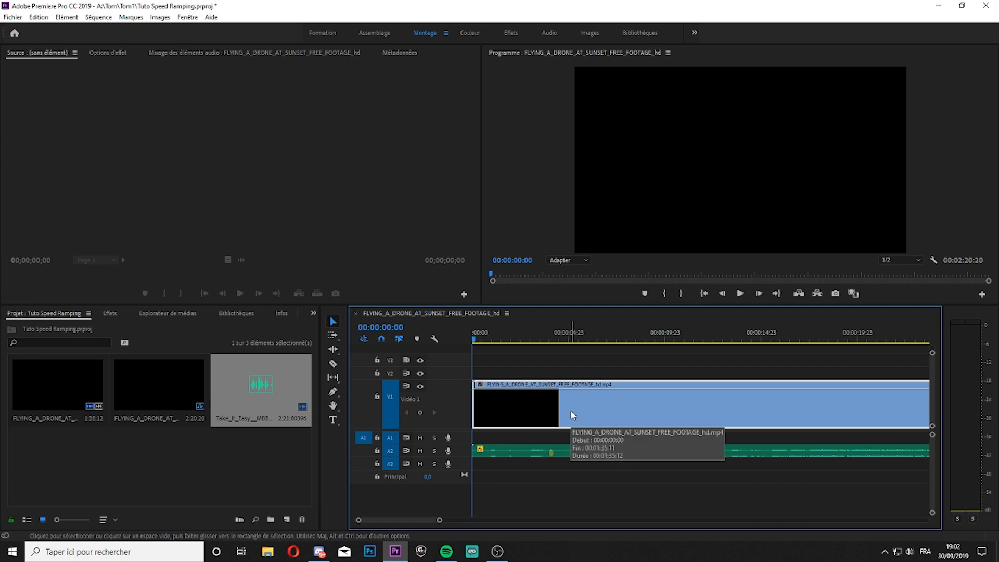
pyautogui.moveTo(449, 380); pyautogui.dragTo(448, 372)
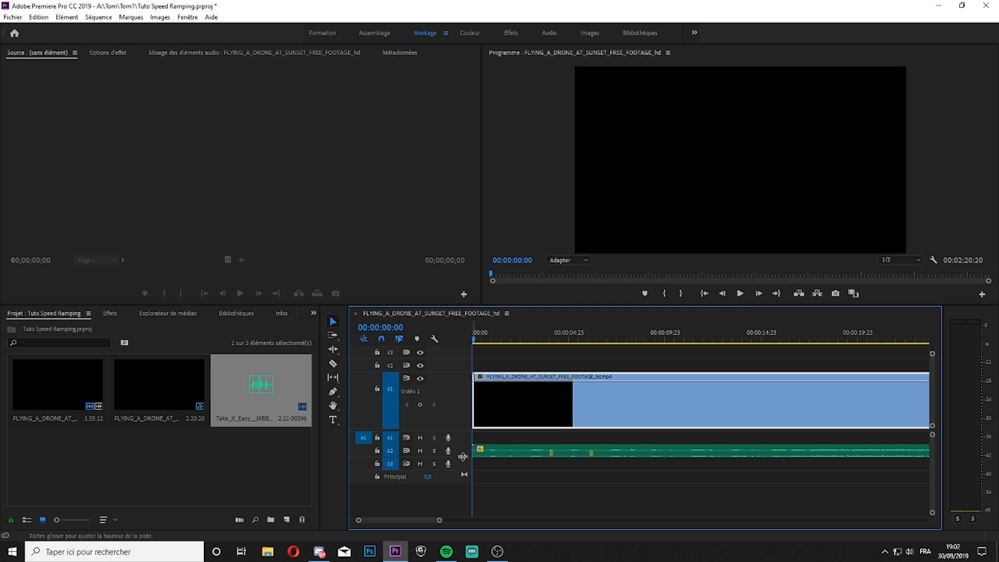
pyautogui.moveTo(466, 457); pyautogui.dragTo(466, 499)
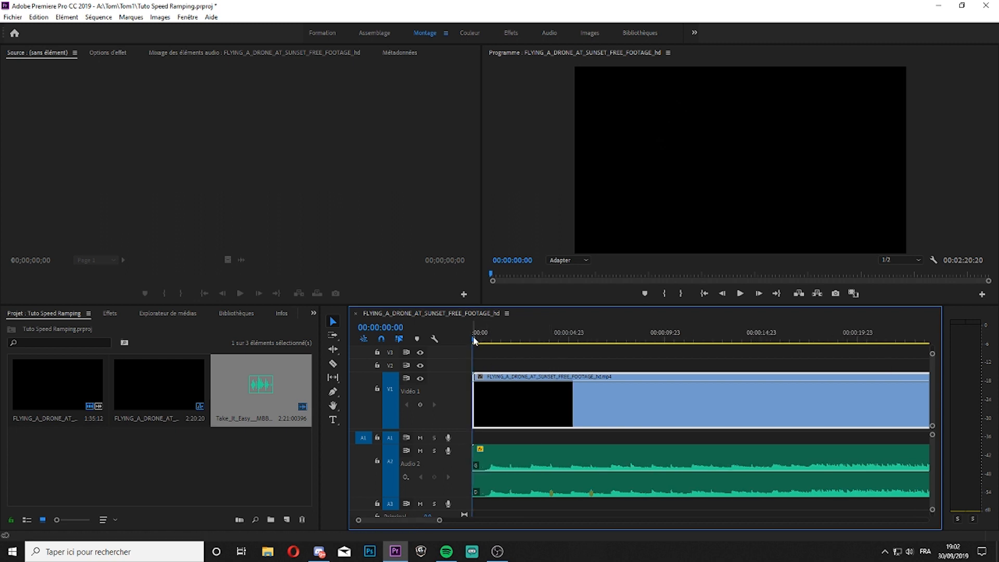
# Step: Scrub along the music and place markers on the Audio 2 clip at 00:00:10:08 and 00:00:13:12
pyautogui.moveTo(473, 341); pyautogui.dragTo(594, 382)
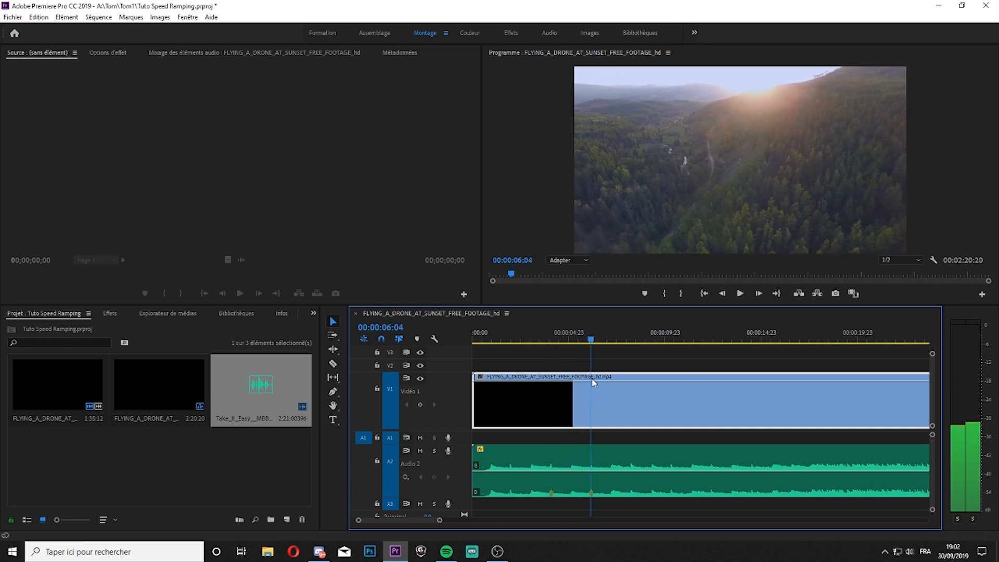
pyautogui.moveTo(587, 337); pyautogui.dragTo(672, 350)
pyautogui.click(680, 482)
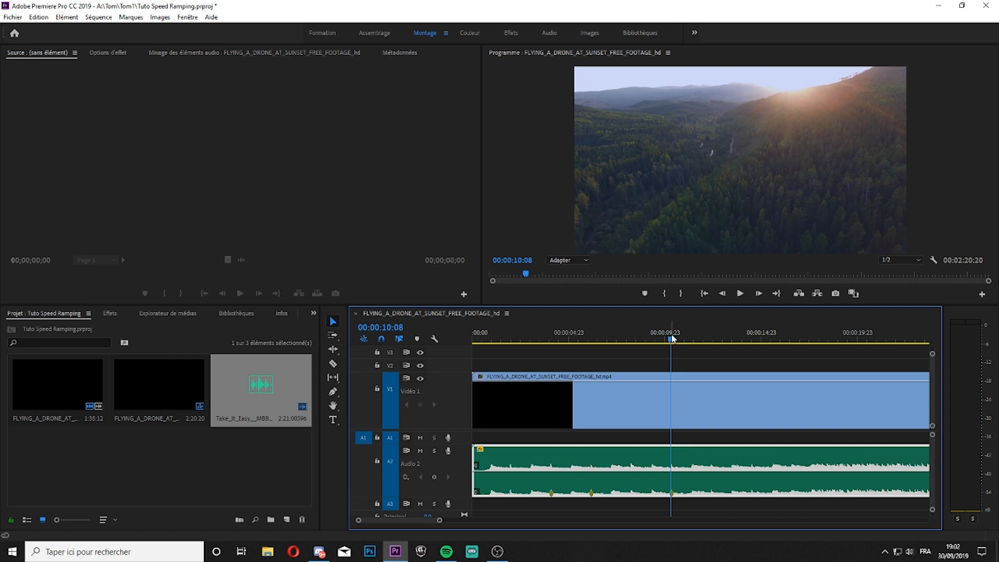
pyautogui.moveTo(676, 355)
pyautogui.mouseDown()
pyautogui.moveTo(743, 372)
pyautogui.moveTo(731, 376)
pyautogui.mouseUp()
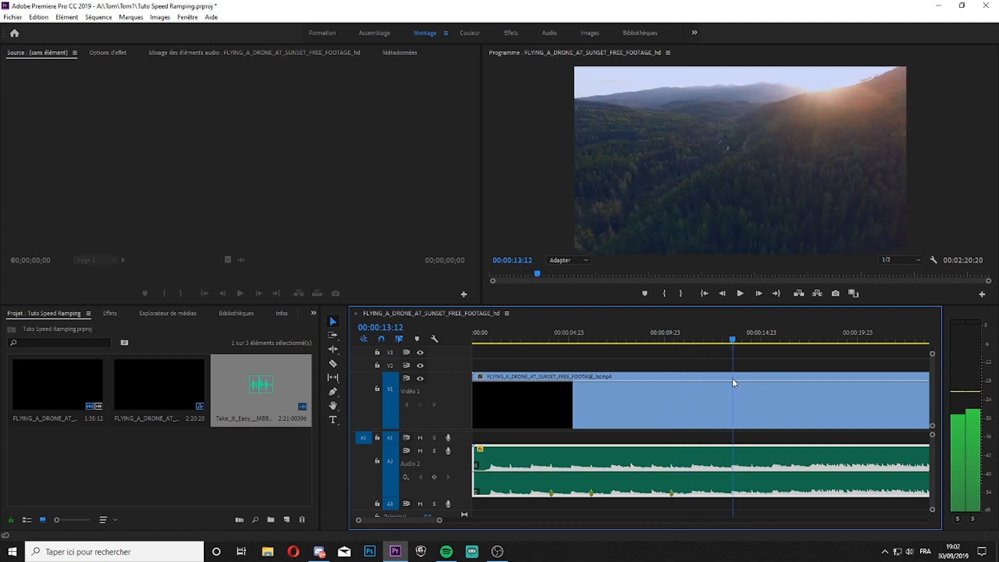
pyautogui.press('m')
pyautogui.click(715, 340)
pyautogui.click(667, 338)
pyautogui.moveTo(667, 338)
pyautogui.mouseDown()
pyautogui.moveTo(750, 349)
pyautogui.moveTo(666, 347)
pyautogui.moveTo(684, 349)
pyautogui.mouseUp()
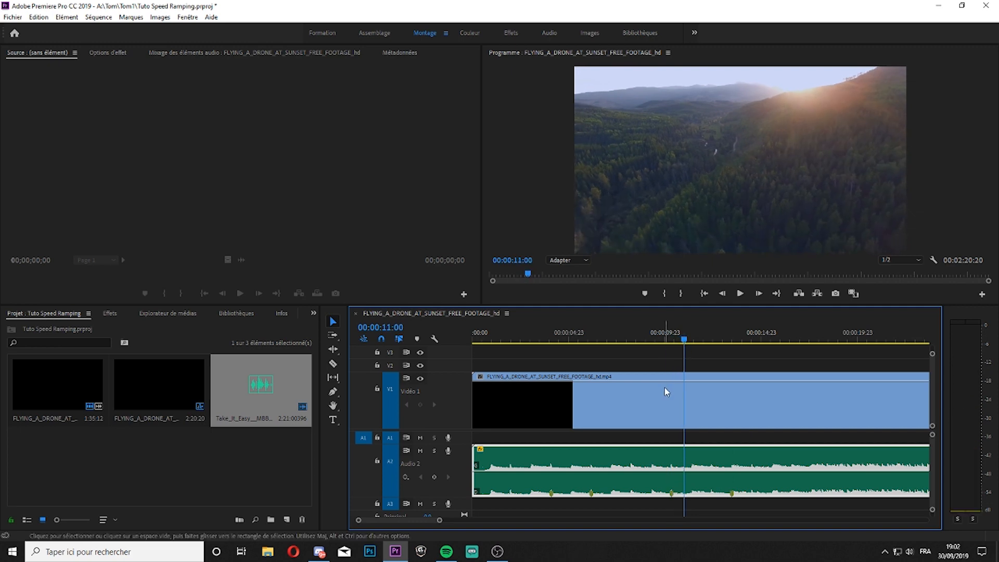
# Step: Show the speed keyframe line (Modification de vitesse, Vitesse) on the drone clip in track V1
pyautogui.click(677, 395)
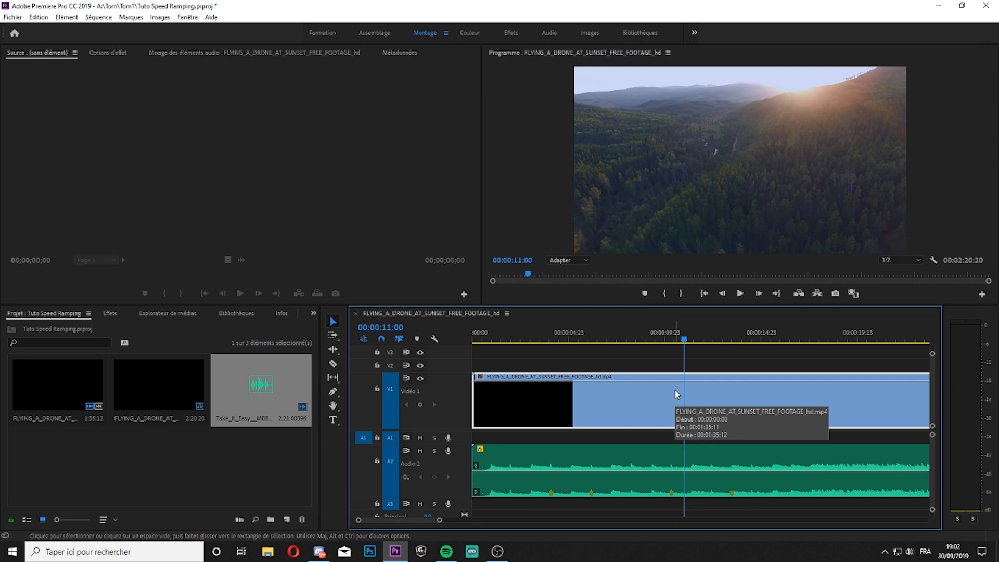
pyautogui.rightClick(676, 395)
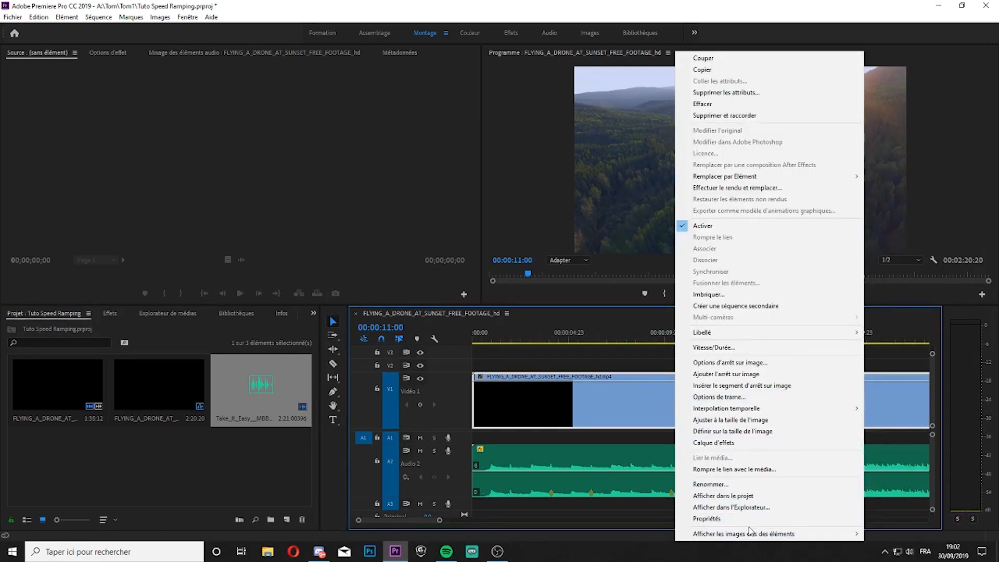
pyautogui.moveTo(753, 538)
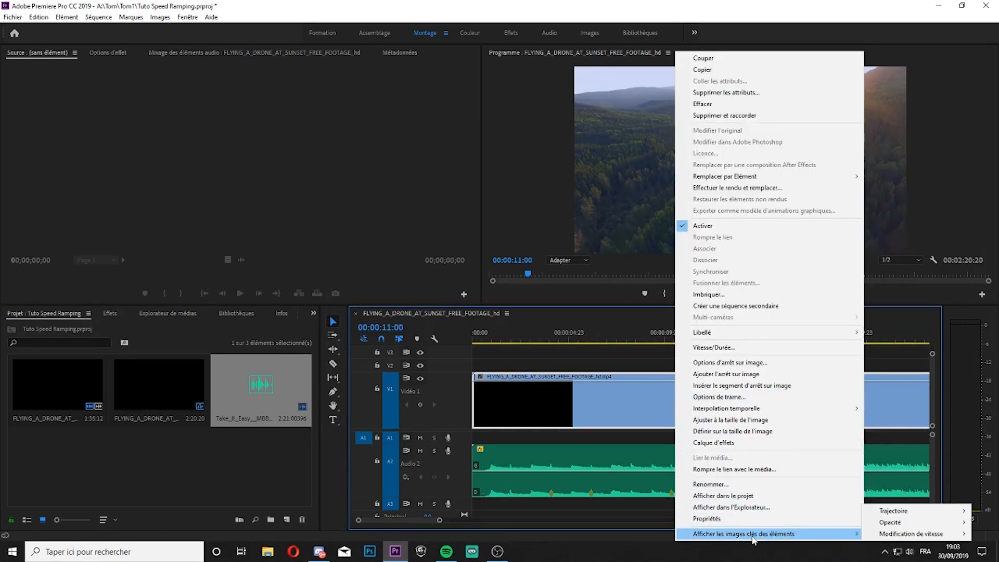
pyautogui.moveTo(933, 539)
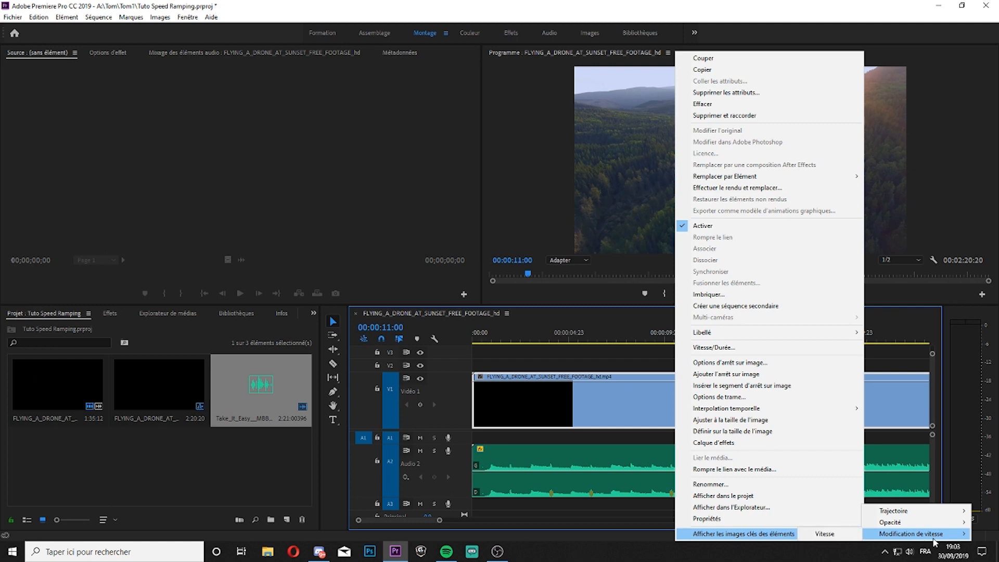
pyautogui.click(826, 536)
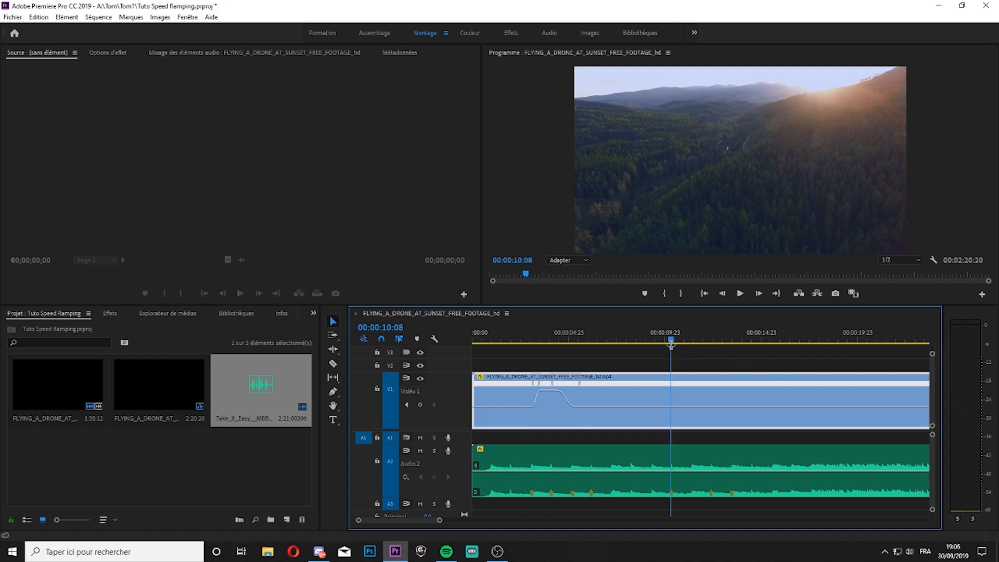
# Step: Add a speed keyframe at 00:00:13:00 and raise the clip speed between the last two keyframes to about 301%
pyautogui.moveTo(673, 341); pyautogui.dragTo(721, 350)
pyautogui.click(421, 405)
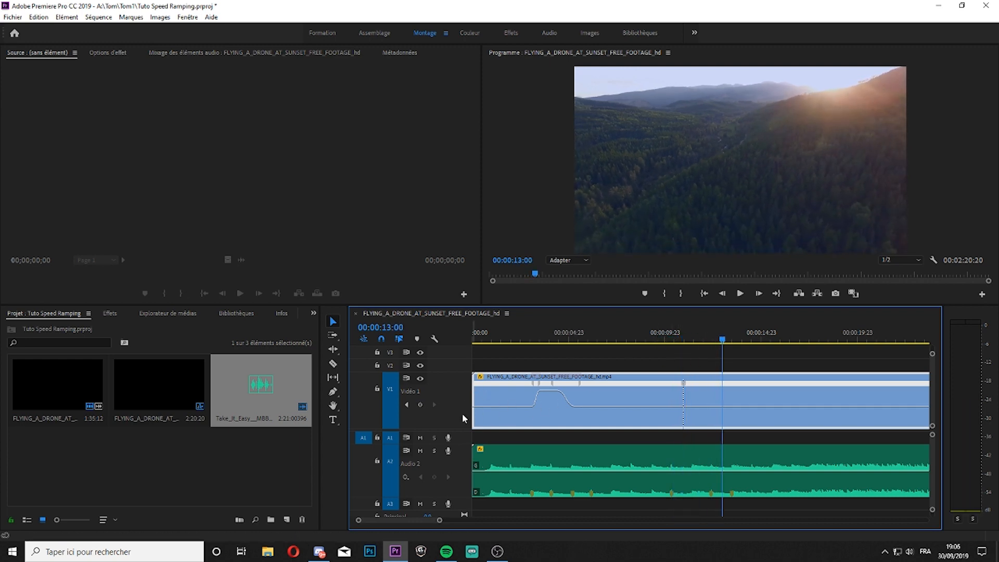
pyautogui.click(421, 405)
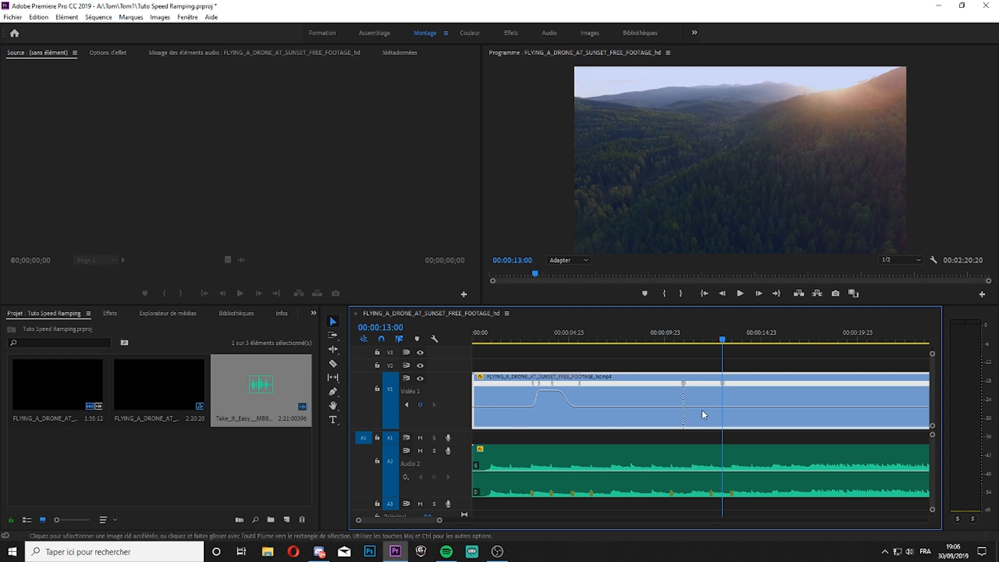
pyautogui.moveTo(702, 406); pyautogui.dragTo(691, 394)
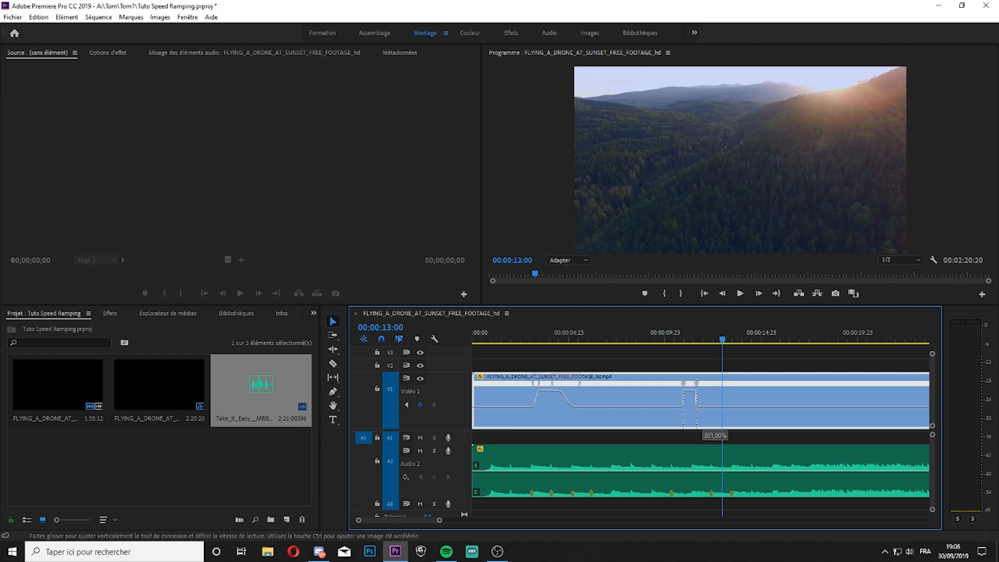
# Step: Split the first keyframe of the second fast section into a ramp-up and align it with the music marker near 00:00:10:07
pyautogui.moveTo(692, 391); pyautogui.dragTo(674, 408)
pyautogui.click(671, 337)
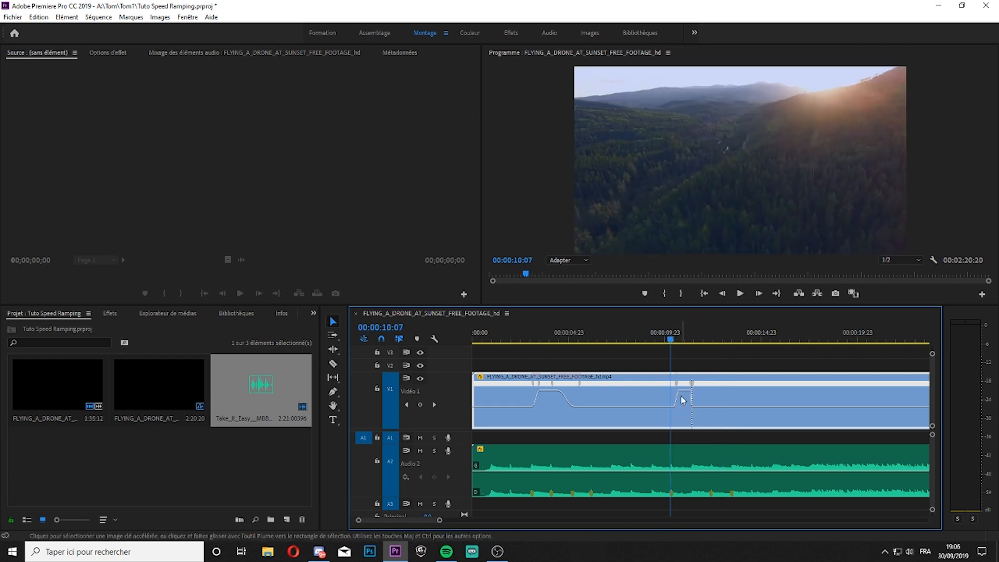
pyautogui.moveTo(677, 384); pyautogui.dragTo(673, 385)
# Step: Split the closing speed keyframe into a ramp-down ending near 00:00:12:10, and ease both transitions of the second fast section
pyautogui.click(714, 342)
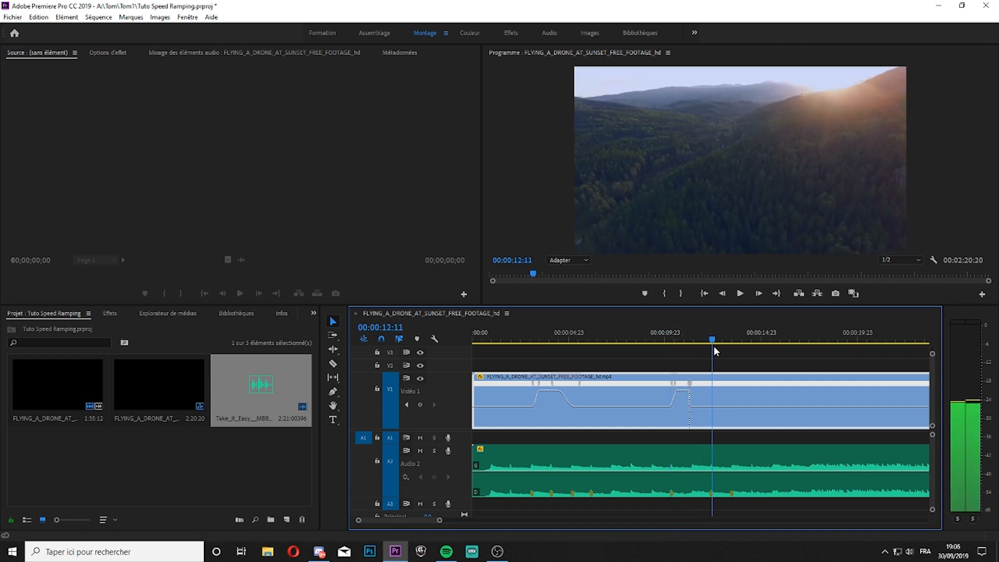
pyautogui.moveTo(690, 384); pyautogui.dragTo(715, 400)
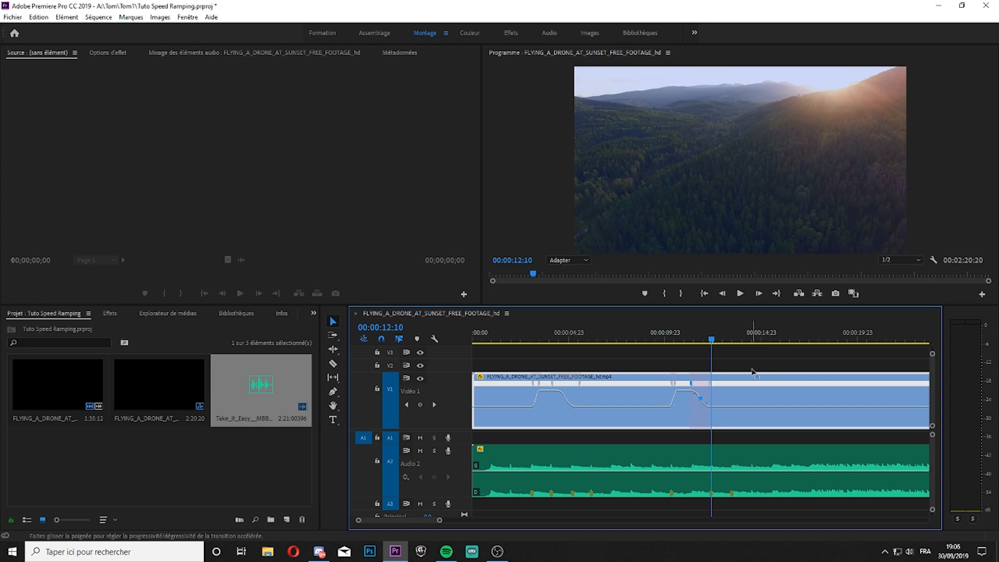
pyautogui.moveTo(723, 344); pyautogui.dragTo(633, 342)
pyautogui.click(679, 409)
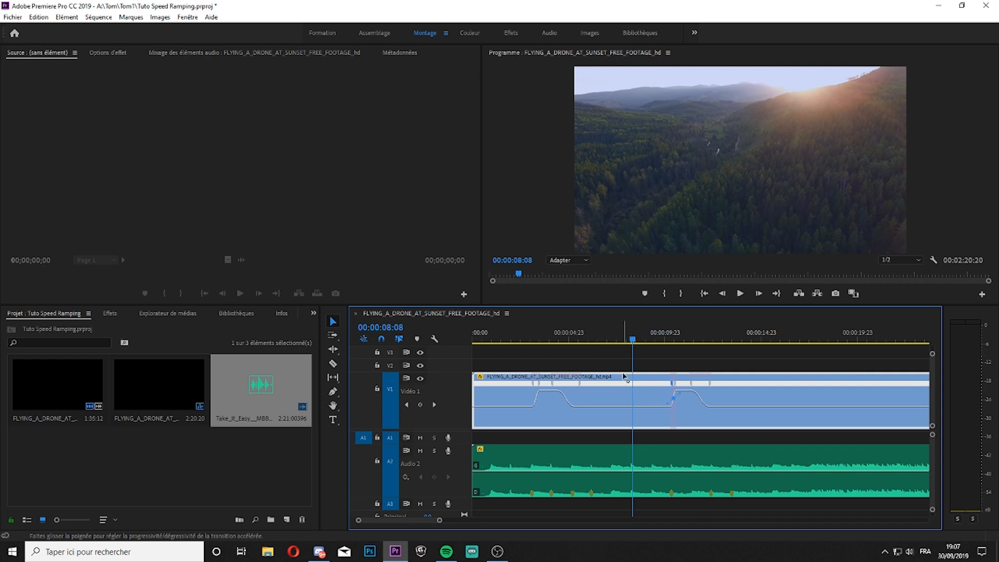
# Step: Scrub and play back the second speed ramp with the music to check its timing
pyautogui.moveTo(640, 335); pyautogui.dragTo(707, 360)
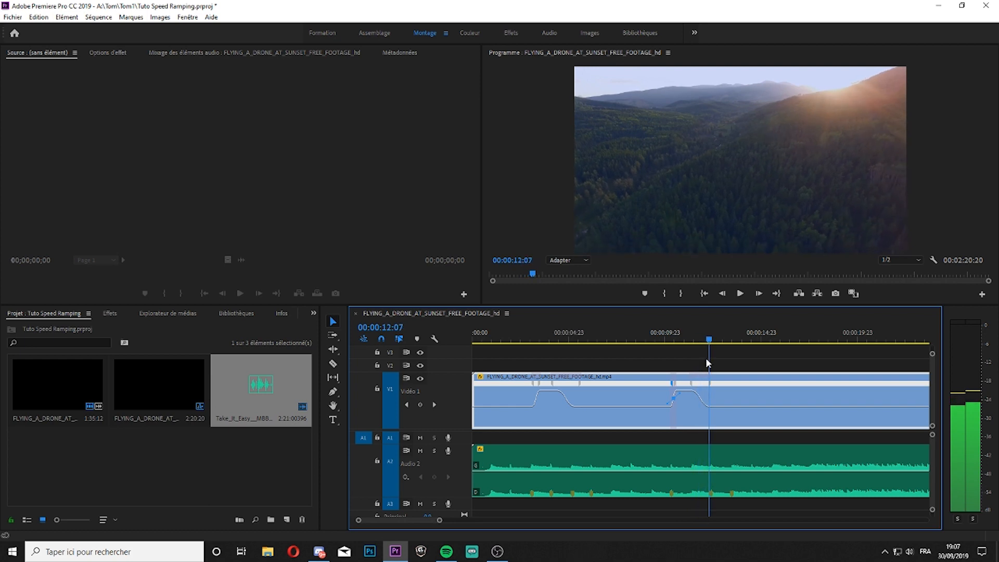
pyautogui.click(610, 346)
pyautogui.press('space')
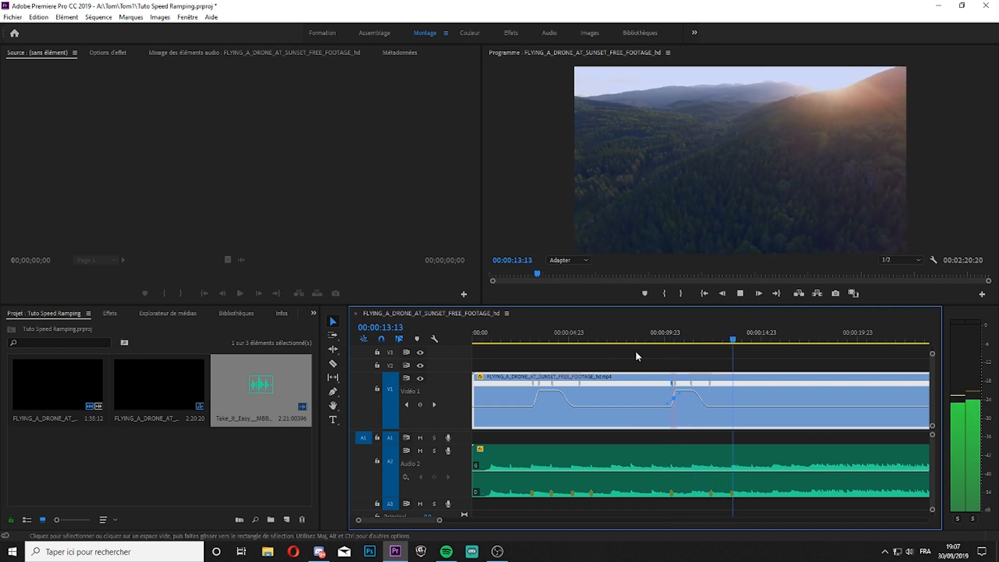
pyautogui.press('space')
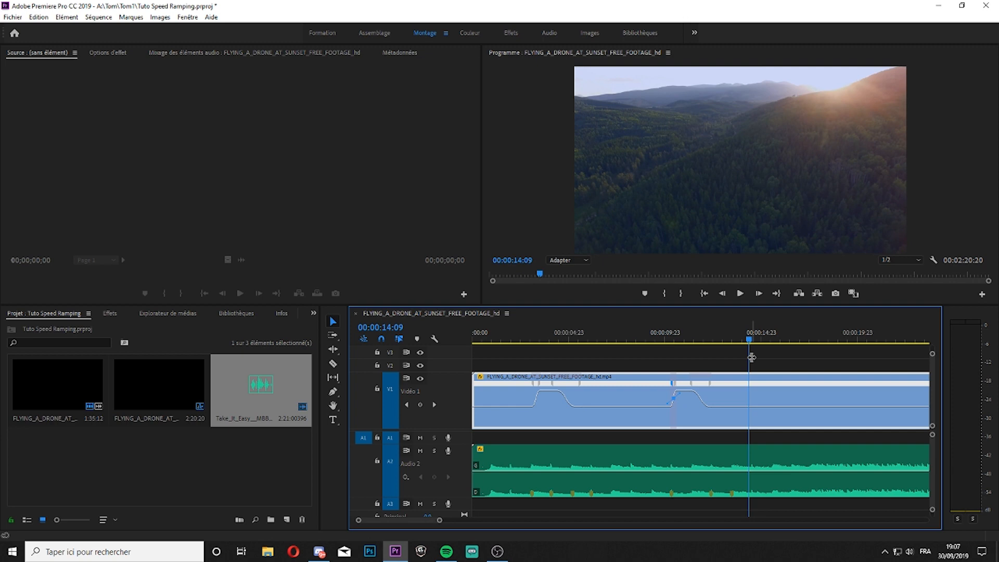
# Step: Re-examine the start of the second speed ramp between 00:00:10:11 and 00:00:10:15
pyautogui.moveTo(399, 520); pyautogui.dragTo(412, 519)
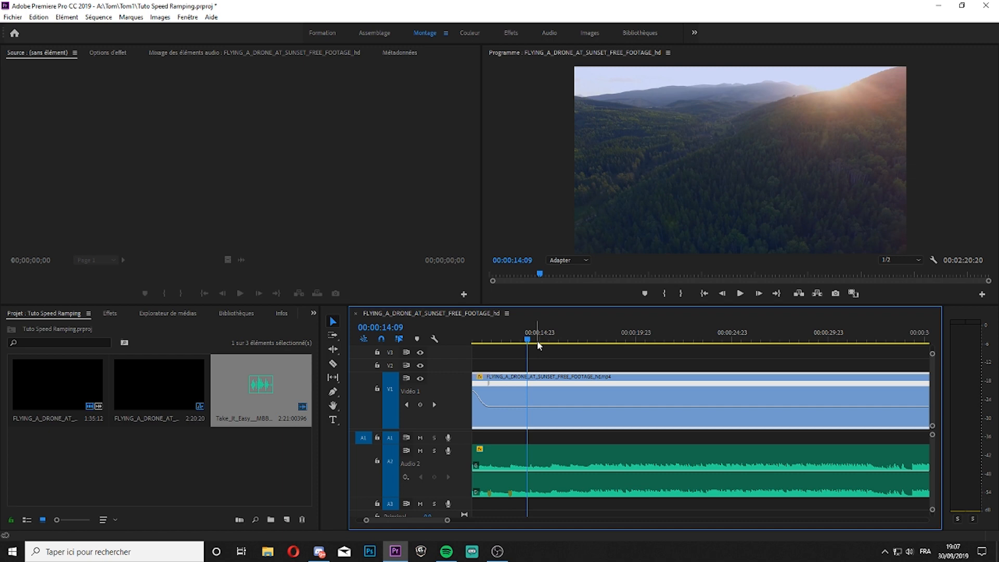
pyautogui.moveTo(425, 516); pyautogui.dragTo(416, 519)
pyautogui.click(629, 343)
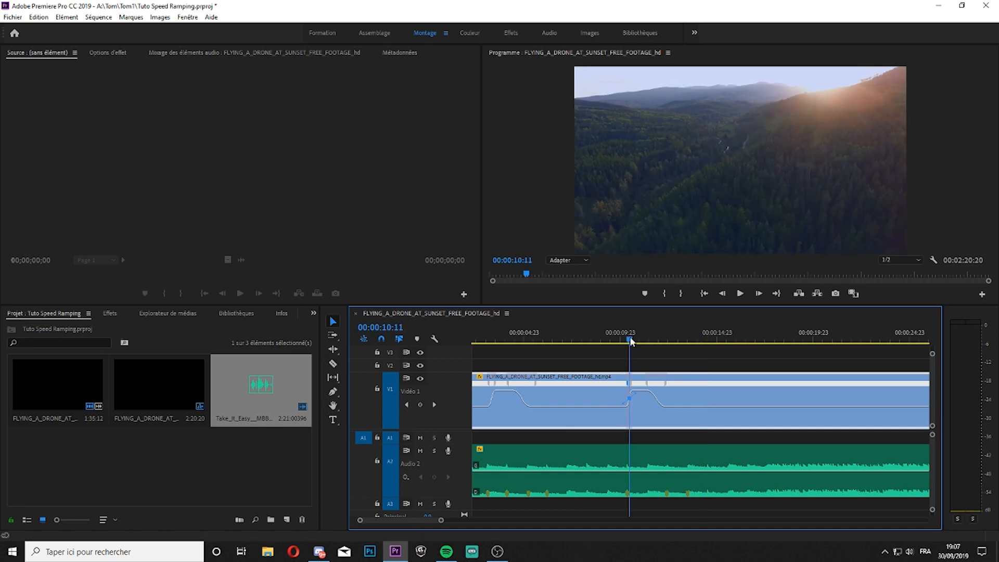
pyautogui.moveTo(631, 338); pyautogui.dragTo(634, 339)
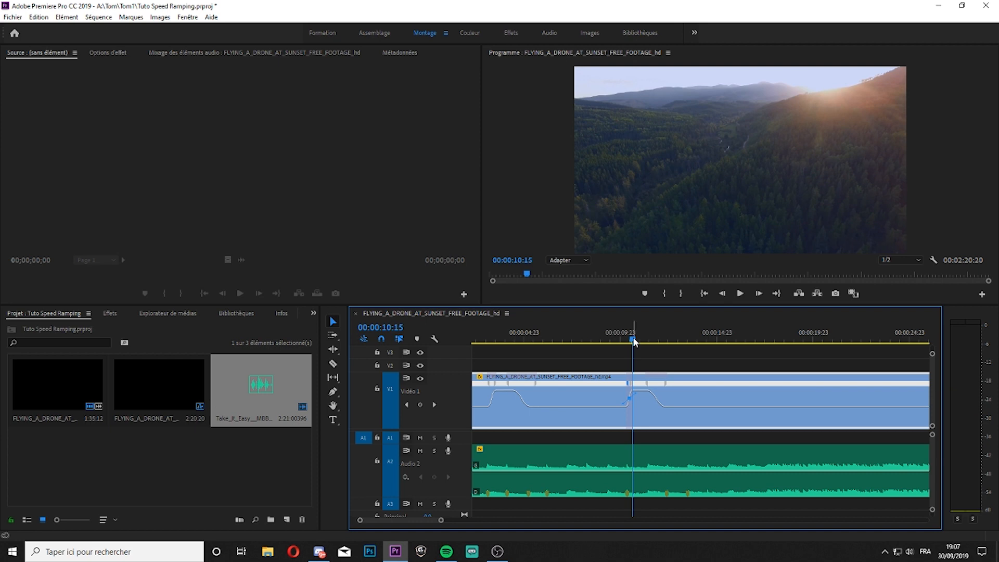
pyautogui.moveTo(573, 407)
pyautogui.mouseDown()
pyautogui.moveTo(573, 398)
pyautogui.moveTo(573, 409)
pyautogui.mouseUp()
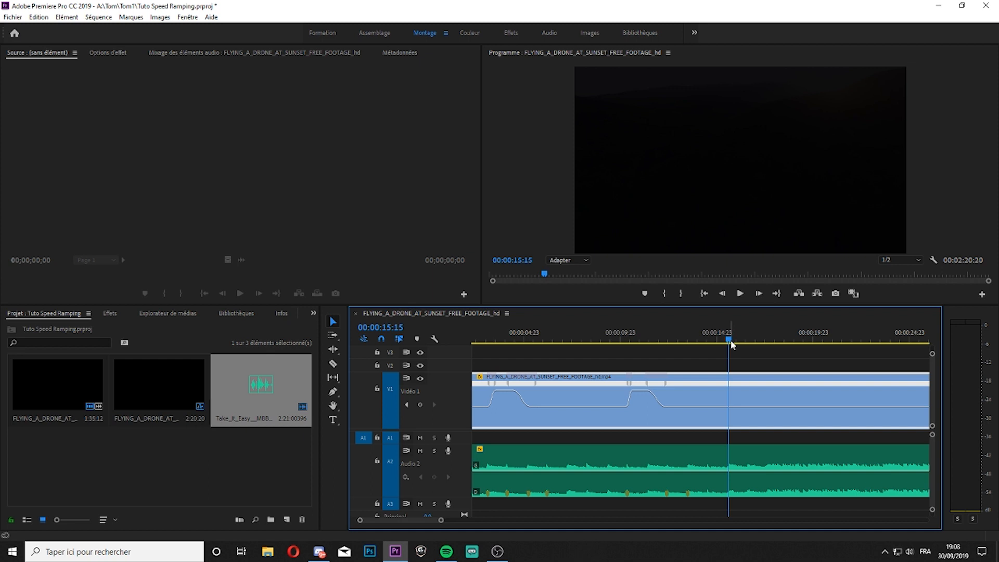
# Step: Play the sequence with the music up to about 00:00:34 to locate the next strong beat
pyautogui.moveTo(731, 340); pyautogui.dragTo(744, 340)
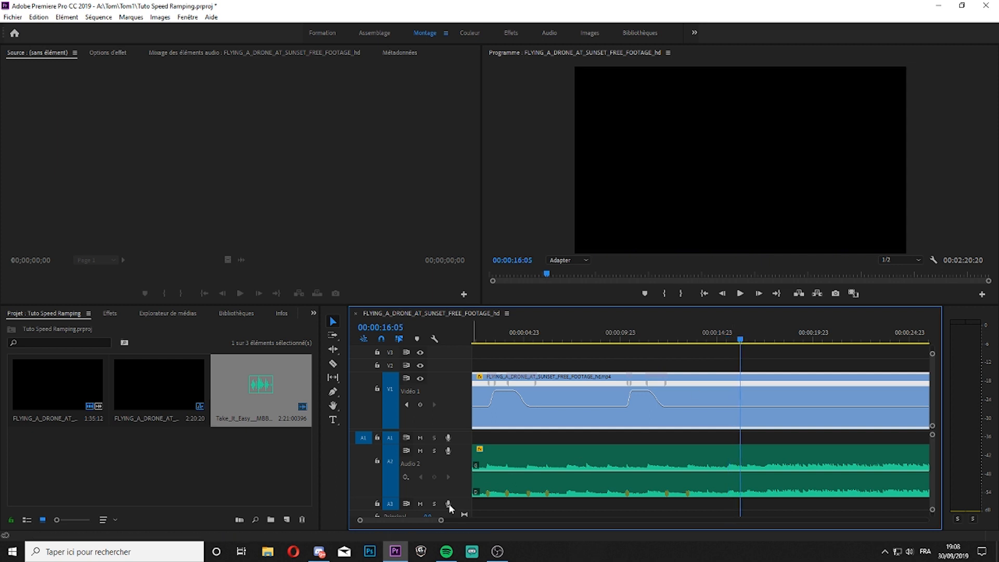
pyautogui.moveTo(432, 517); pyautogui.dragTo(439, 519)
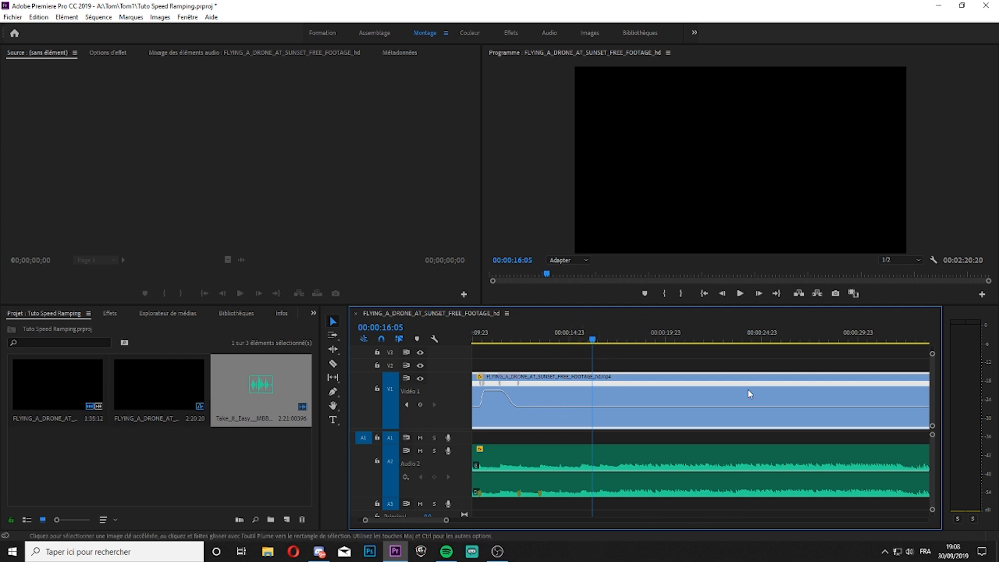
pyautogui.click(737, 340)
pyautogui.press('space')
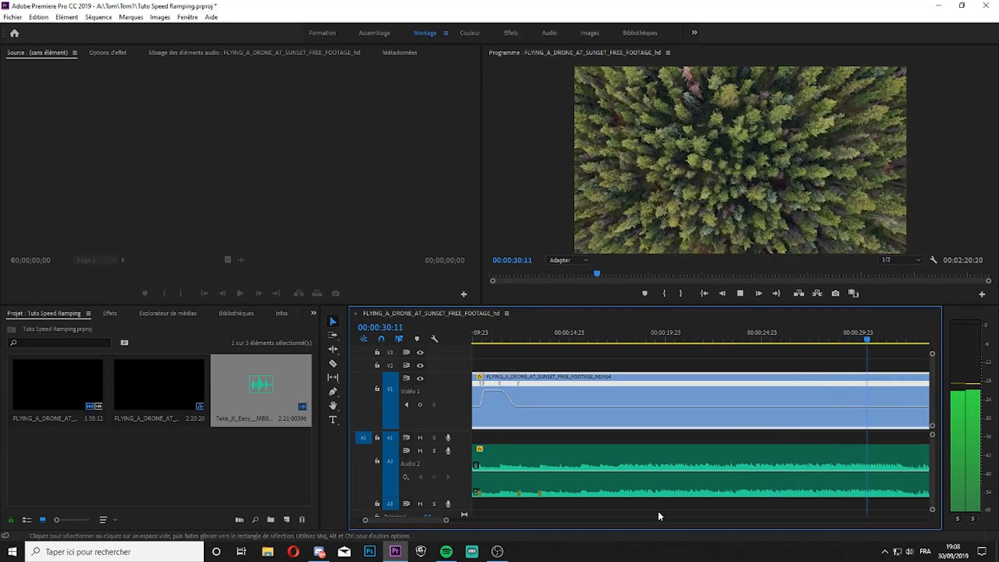
pyautogui.moveTo(422, 520); pyautogui.dragTo(431, 520)
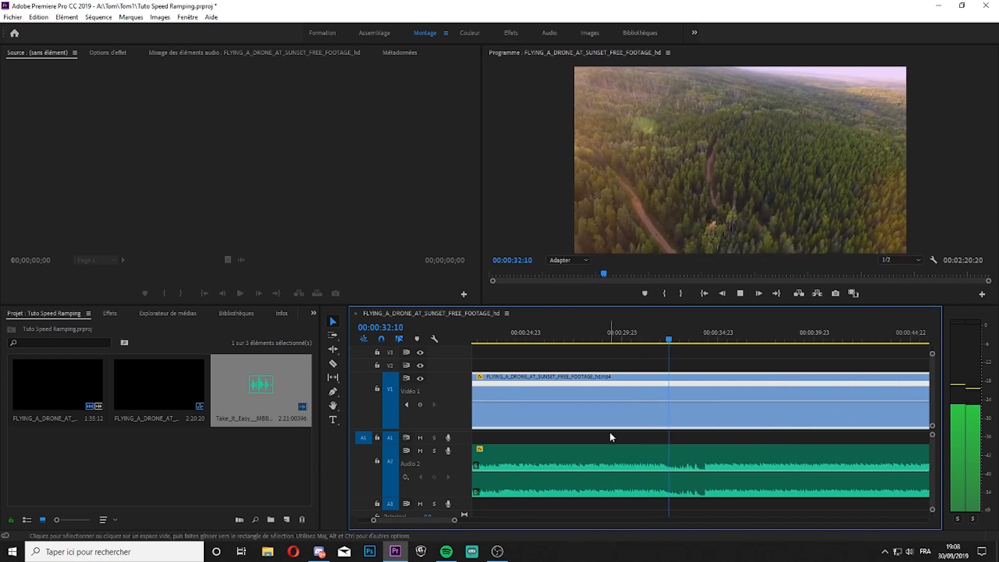
pyautogui.press('space')
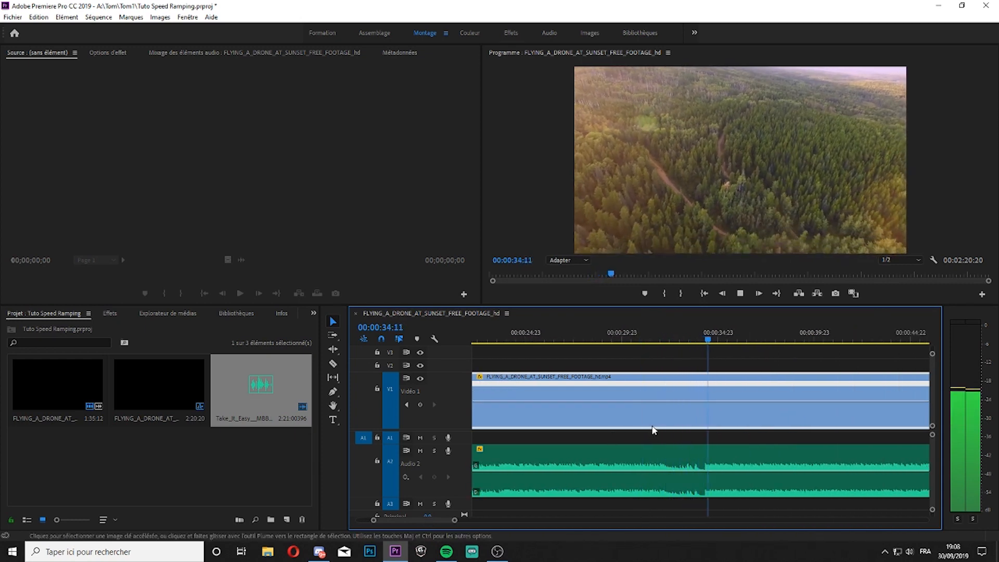
# Step: Place markers on the music clip at 00:00:34:07 and about 00:00:35:10
pyautogui.click(741, 454)
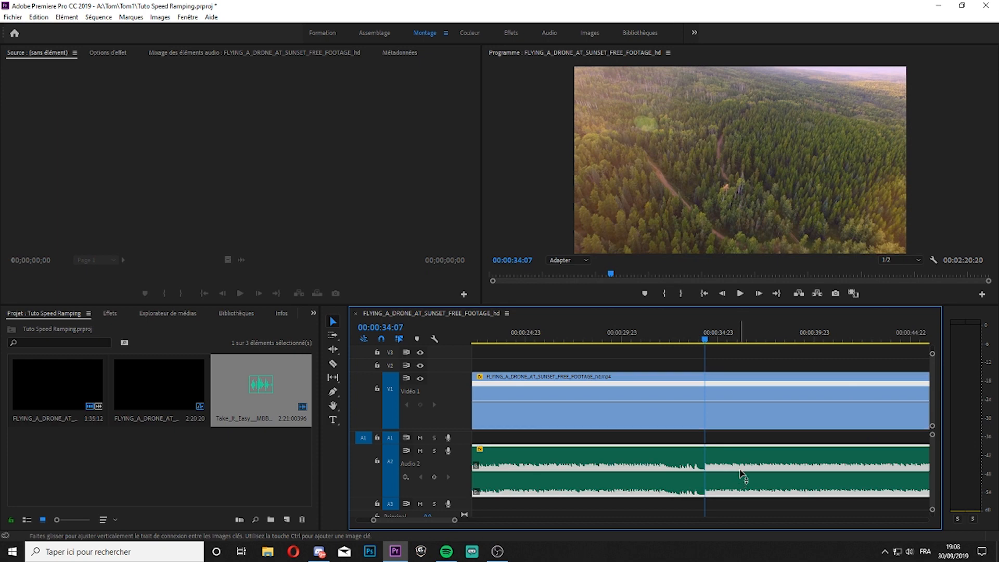
pyautogui.press('space')
pyautogui.press('space')
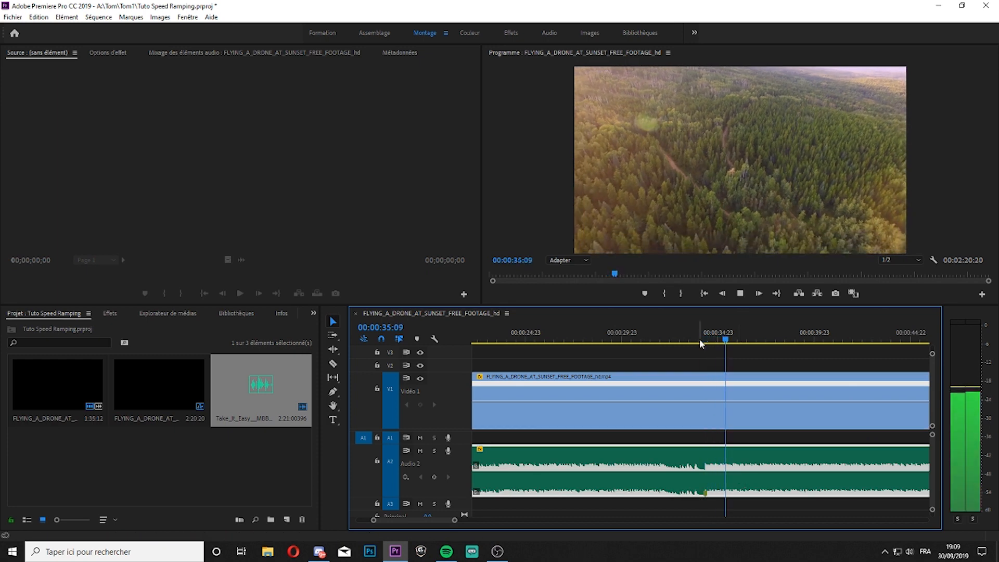
pyautogui.press('m')
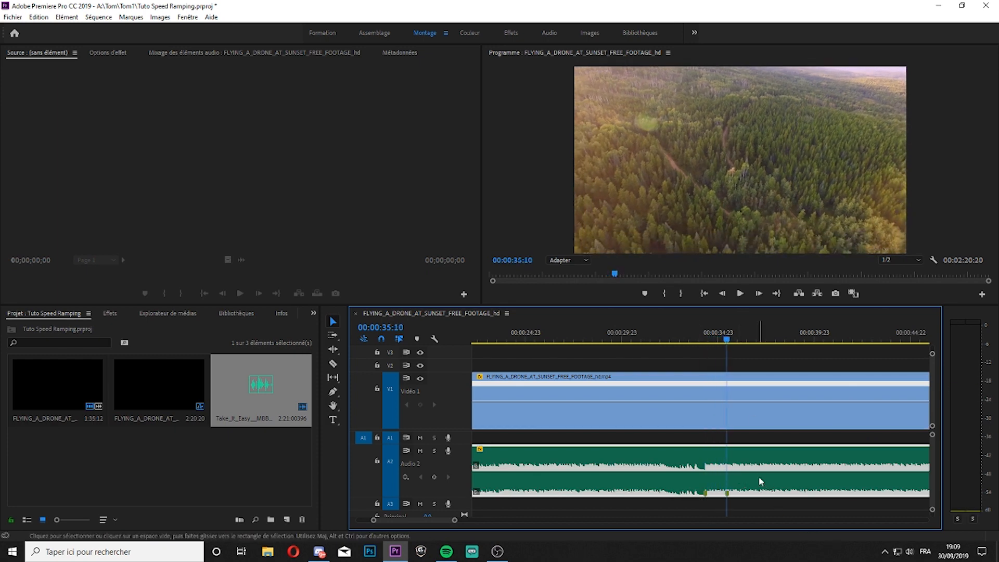
# Step: Cut the video and music on all tracks at the two markers, 00:00:34:07 and 00:00:35:10
pyautogui.press('c')
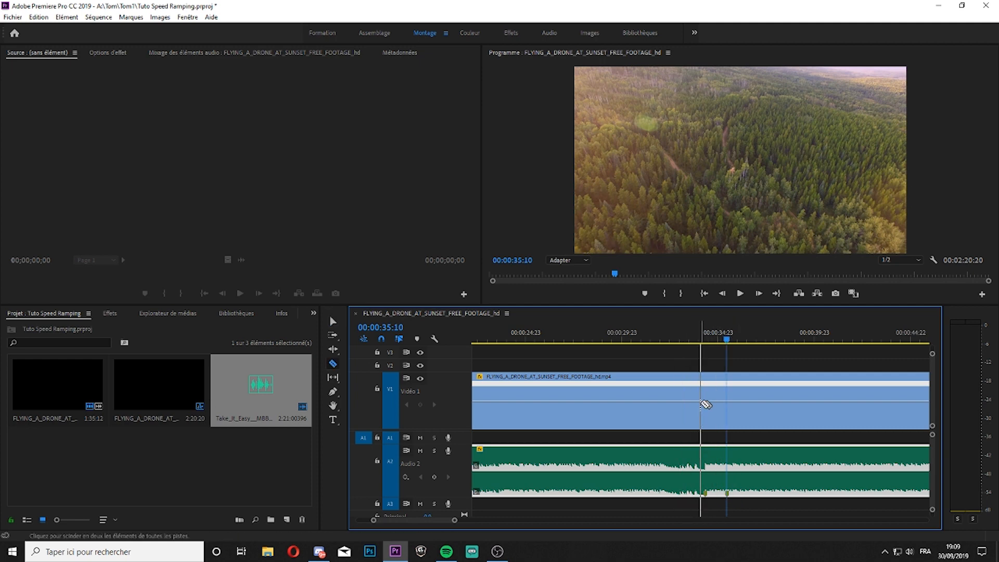
pyautogui.keyDown('shift'); pyautogui.click(705, 402); pyautogui.keyUp('shift')
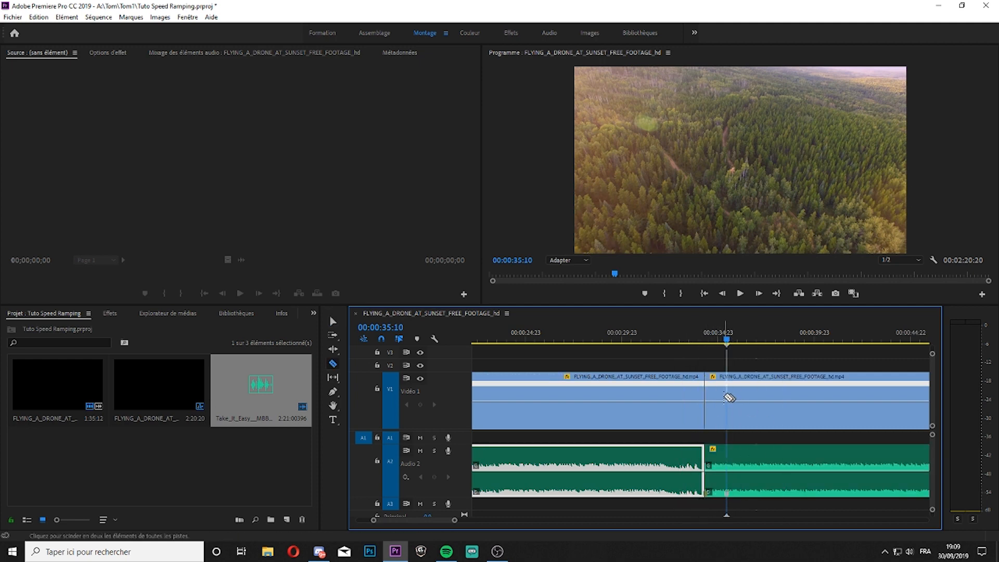
pyautogui.click(727, 398)
pyautogui.press('v')
# Step: Slow the short video segment between the cuts to 60% speed with optical flow (Flux optique) time interpolation, keeping ripple shifting enabled
pyautogui.click(714, 403)
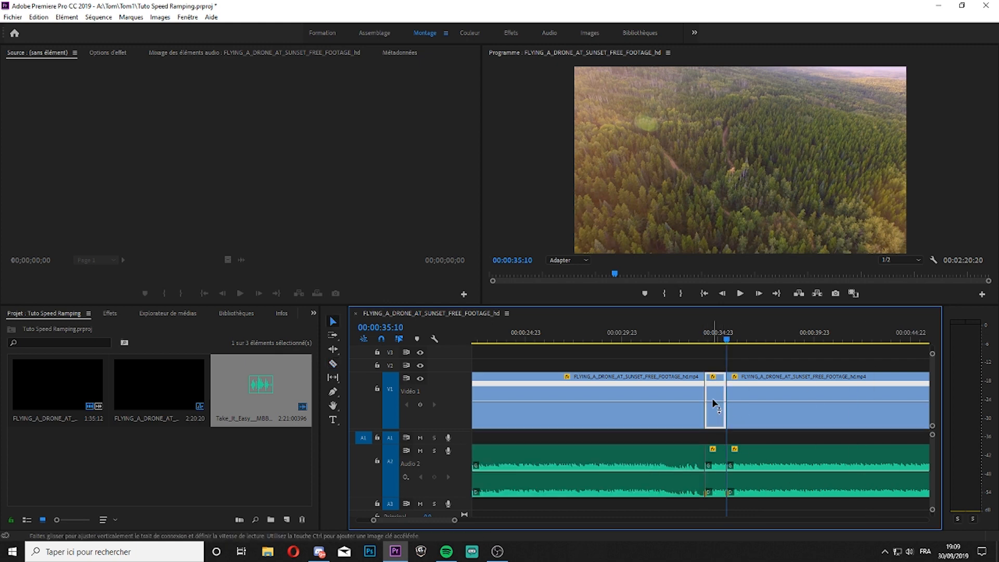
pyautogui.rightClick(714, 402)
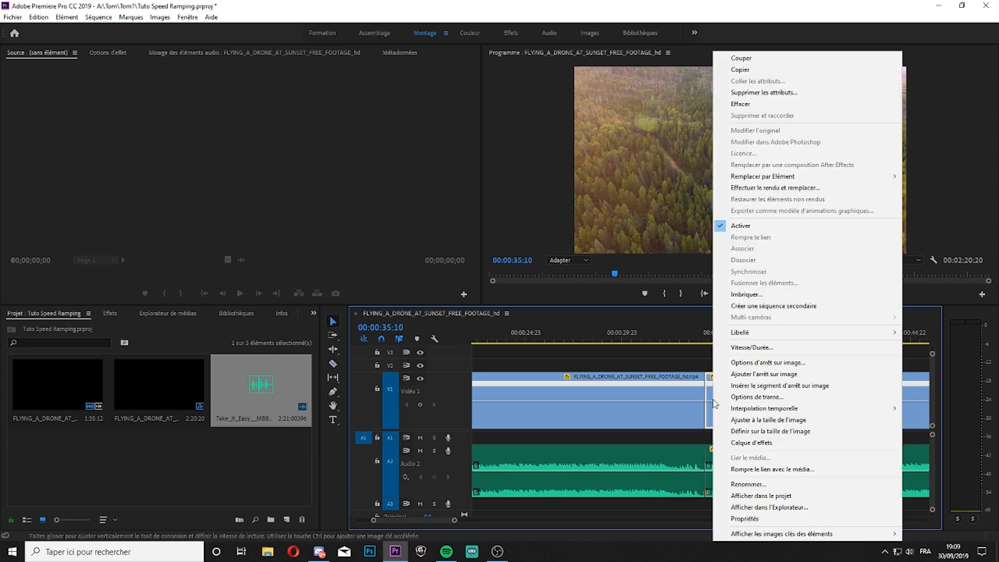
pyautogui.click(747, 348)
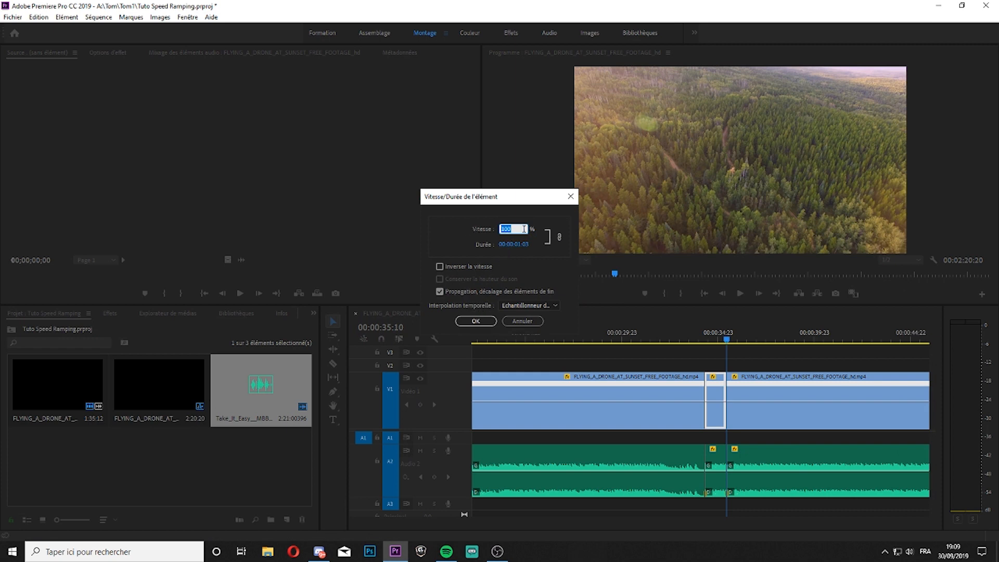
pyautogui.write('60')
pyautogui.click(523, 306)
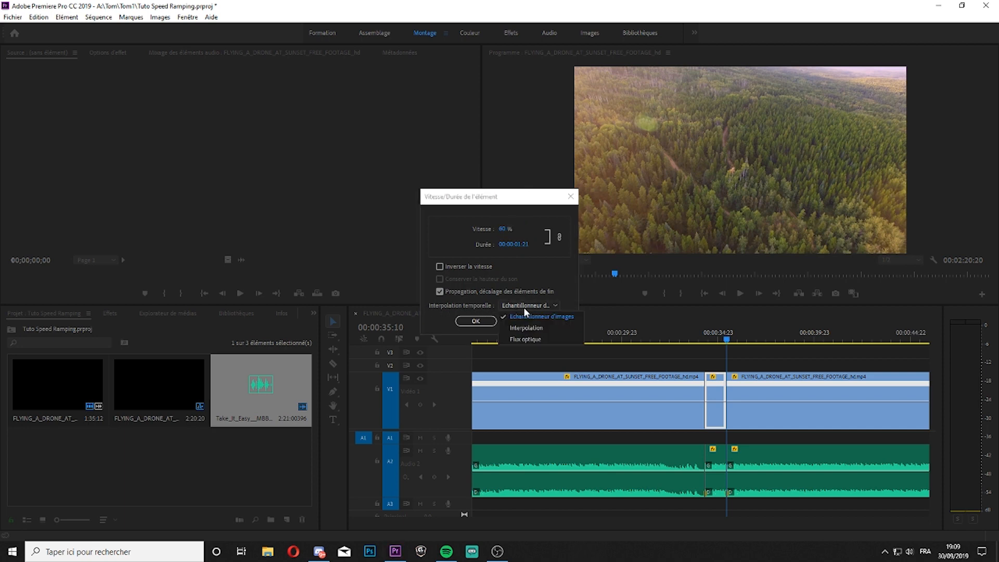
pyautogui.click(525, 339)
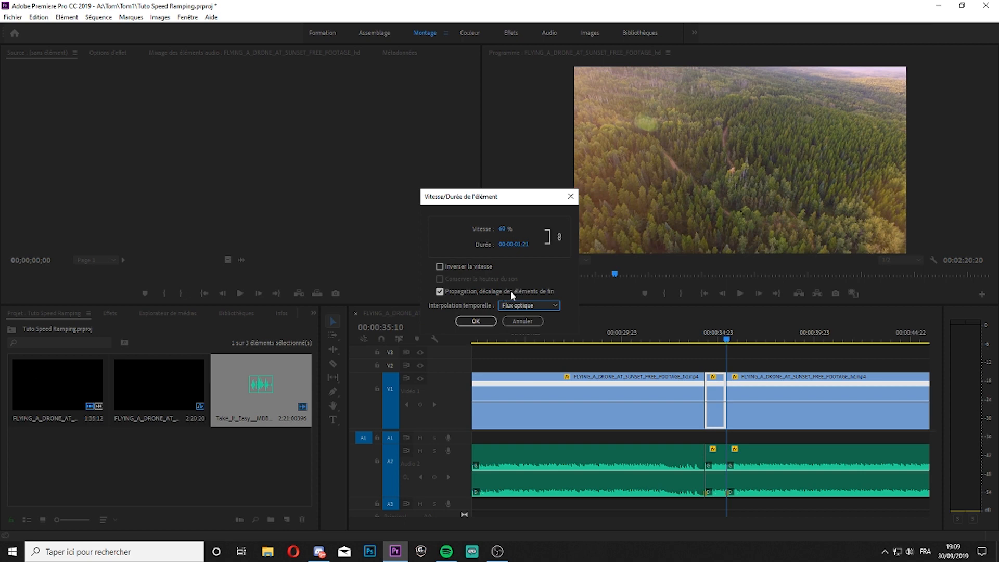
pyautogui.click(477, 324)
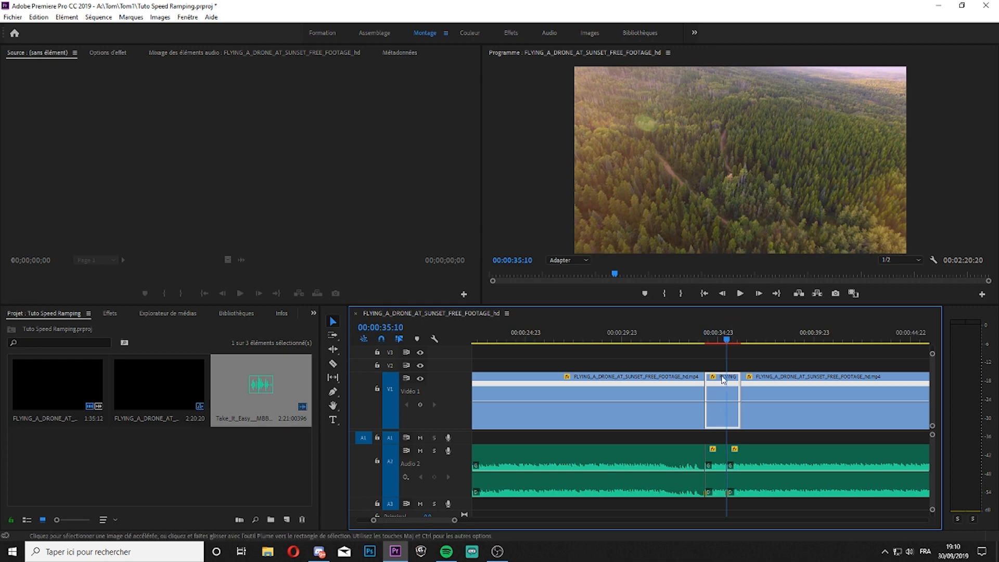
# Step: Render the slowed segment and play it back with the music from 00:00:33:14
pyautogui.click(99, 17)
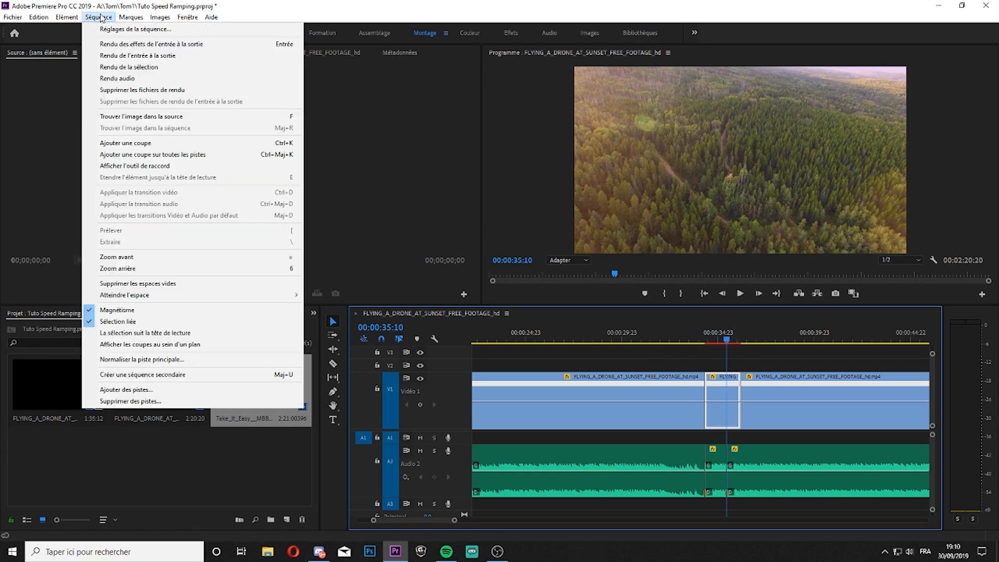
pyautogui.click(128, 67)
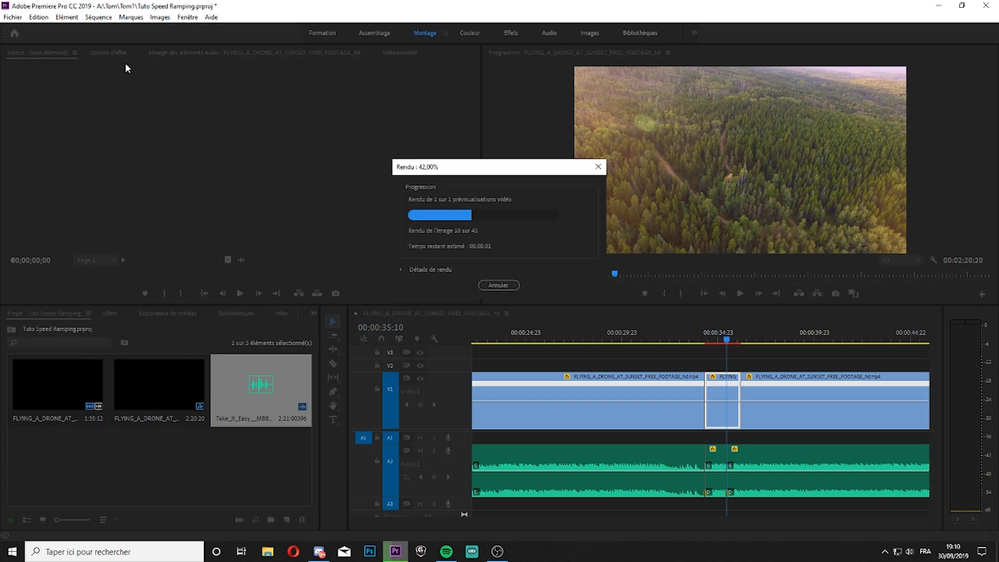
pyautogui.click(739, 294)
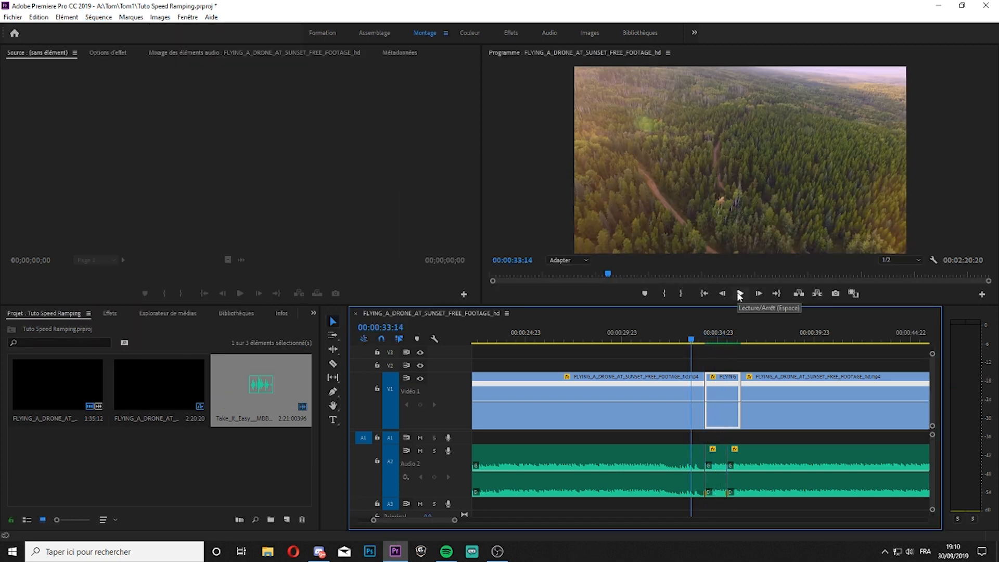
pyautogui.click(740, 293)
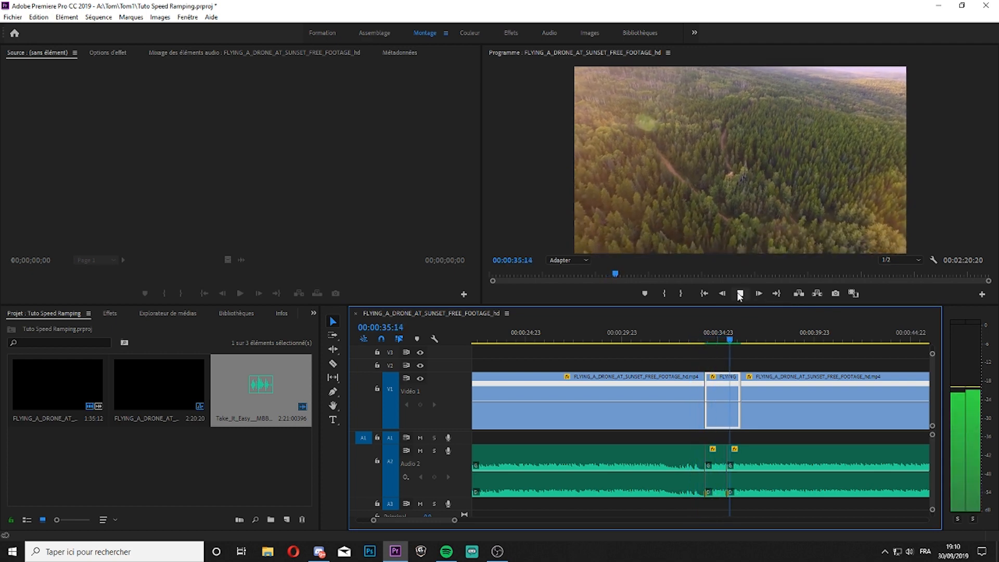
pyautogui.click(740, 294)
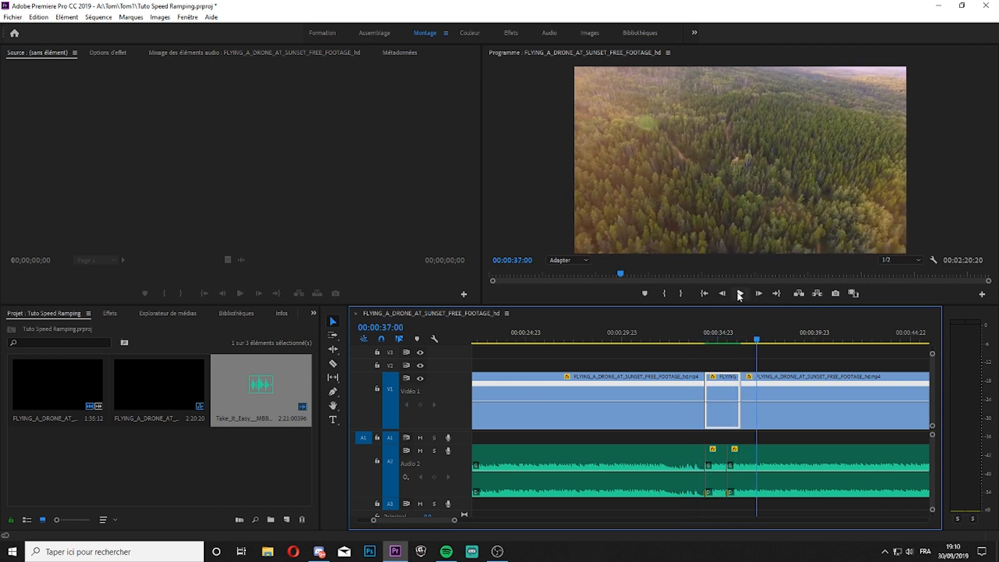
# Step: Add speed keyframes at 00:00:37:00 and 00:00:38:14 on the video clip following the slowed segment
pyautogui.click(801, 392)
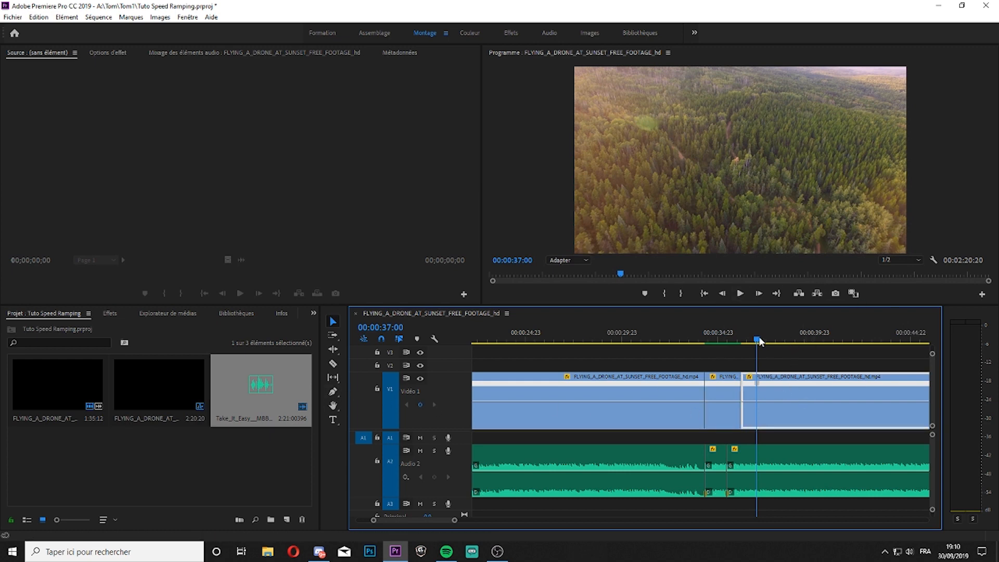
pyautogui.click(784, 342)
pyautogui.moveTo(786, 342); pyautogui.dragTo(788, 342)
pyautogui.click(421, 404)
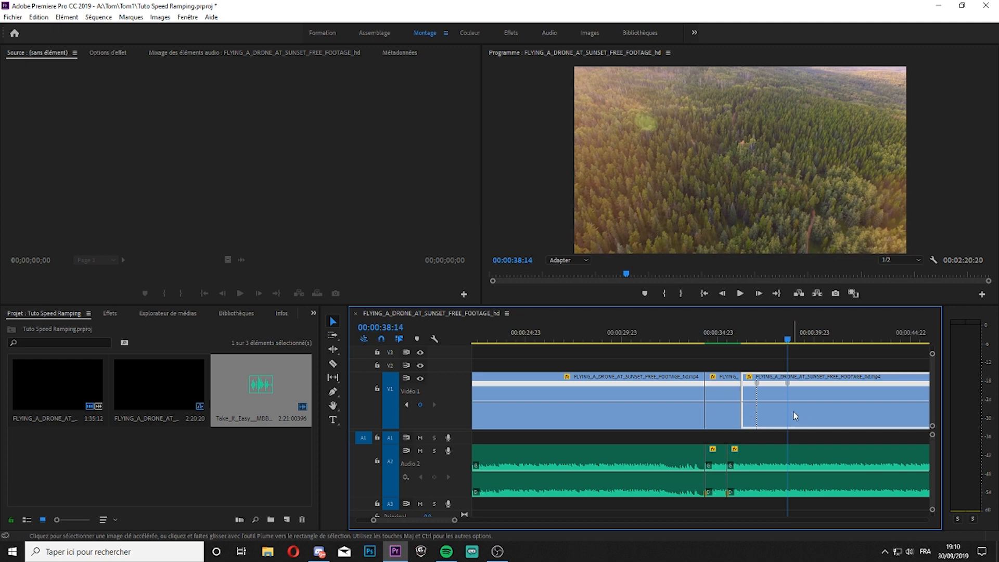
# Step: Lower the speed between the two new keyframes and split both keyframes into gradual transitions, exposing the easing handle of the first
pyautogui.moveTo(773, 403); pyautogui.dragTo(775, 425)
pyautogui.moveTo(755, 383); pyautogui.dragTo(749, 384)
pyautogui.moveTo(824, 387); pyautogui.dragTo(829, 386)
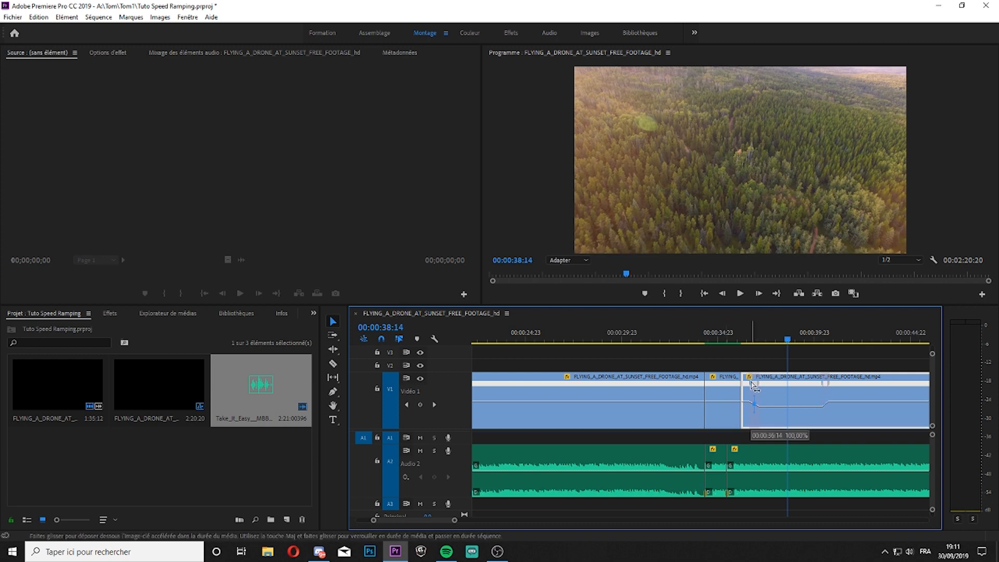
pyautogui.click(753, 401)
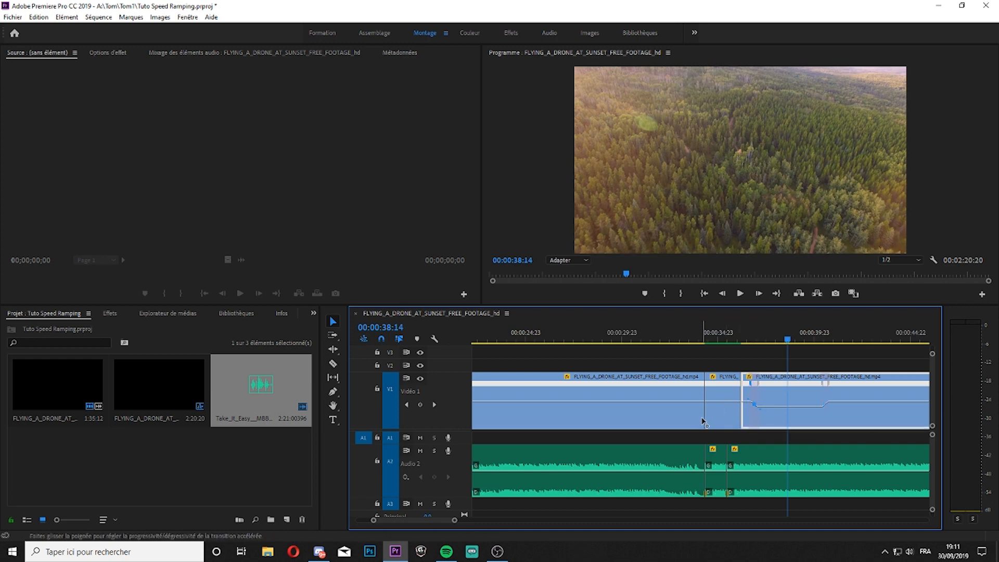
# Step: Play back the keyframed slow-motion section up to about 00:00:40:20 to check its transitions
pyautogui.click(737, 339)
pyautogui.press('space')
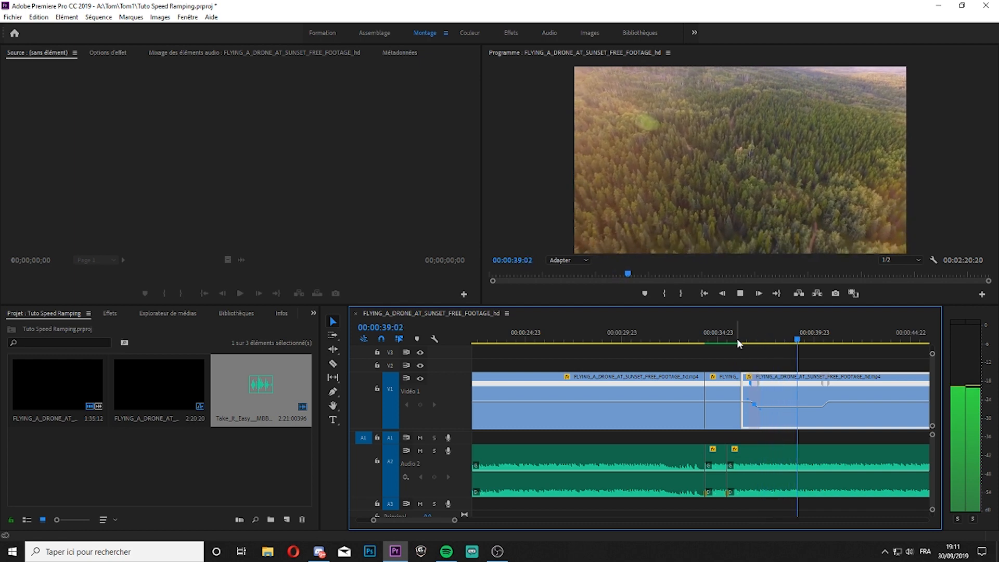
pyautogui.press('space')
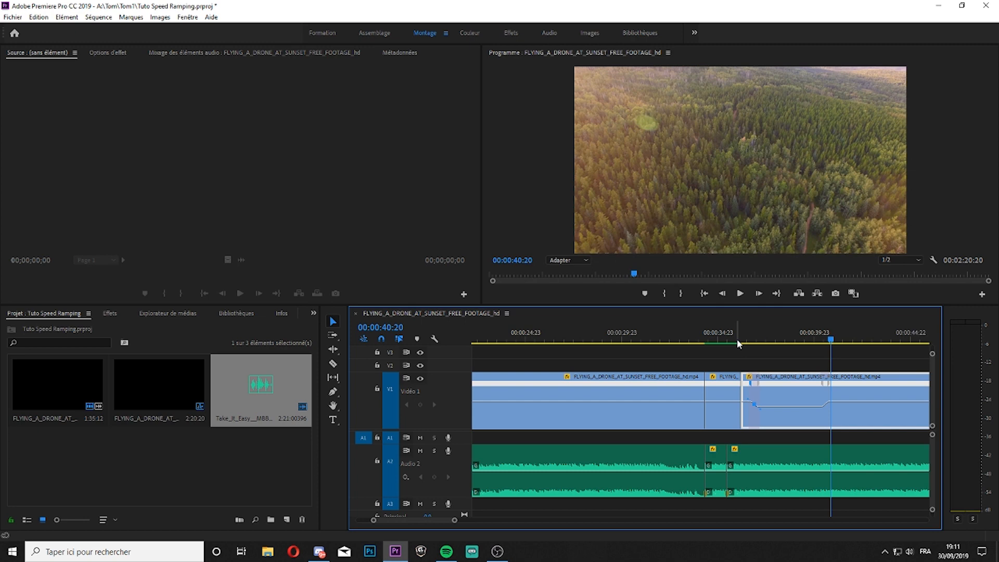
pyautogui.click(725, 339)
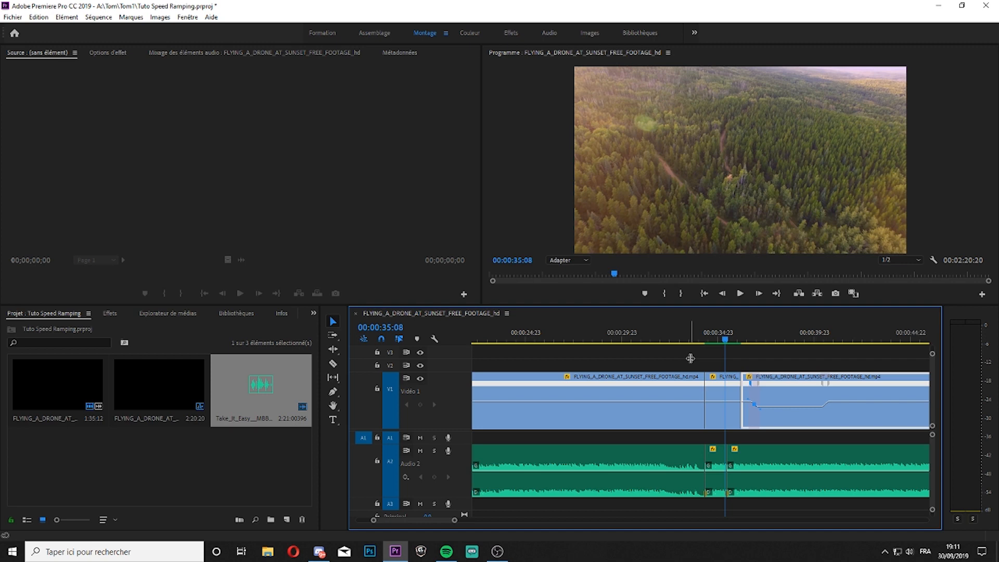
# Step: Place markers on the music clip at 00:01:11:21 and 00:01:13:23
pyautogui.moveTo(422, 519); pyautogui.dragTo(453, 520)
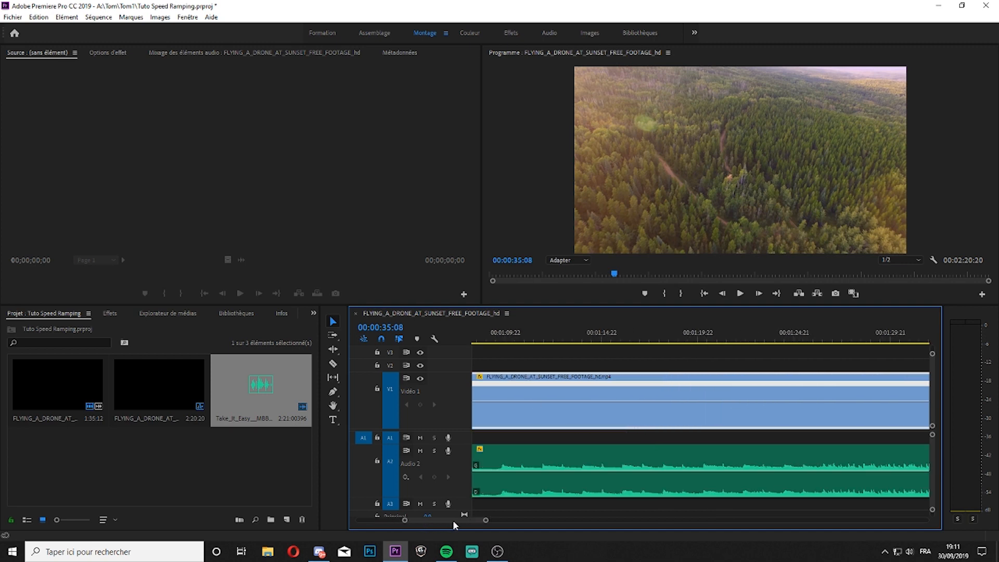
pyautogui.click(544, 338)
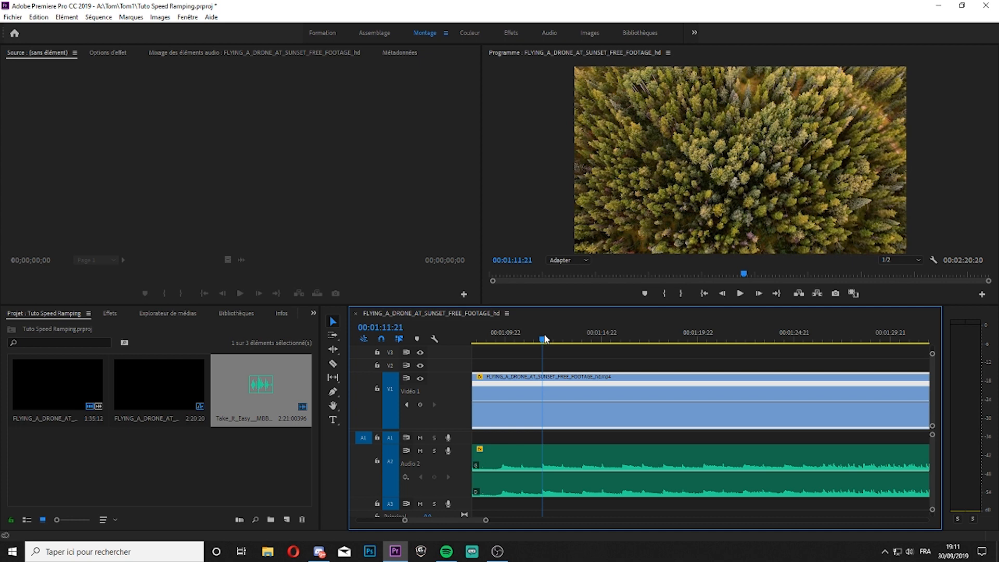
pyautogui.click(562, 472)
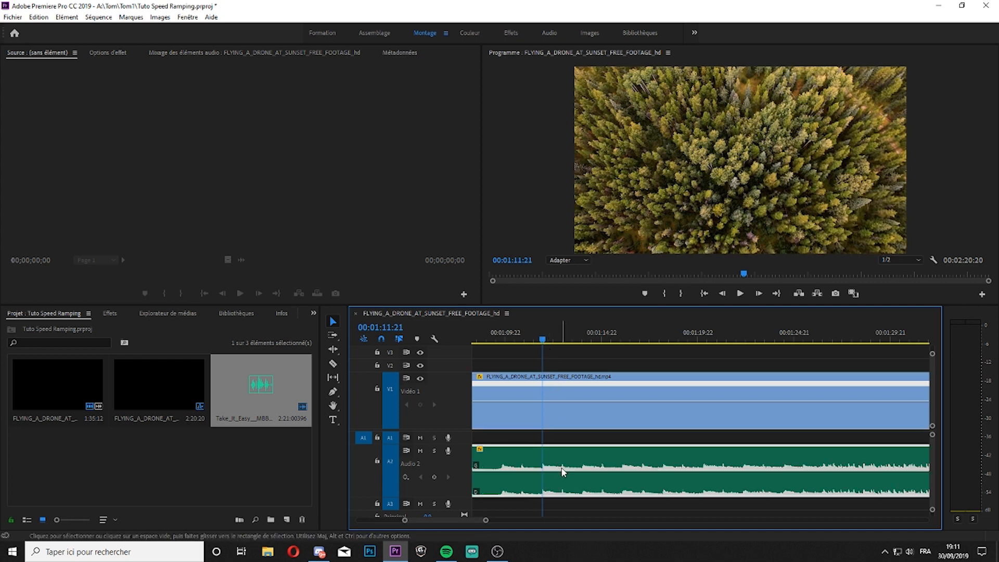
pyautogui.moveTo(543, 339); pyautogui.dragTo(584, 360)
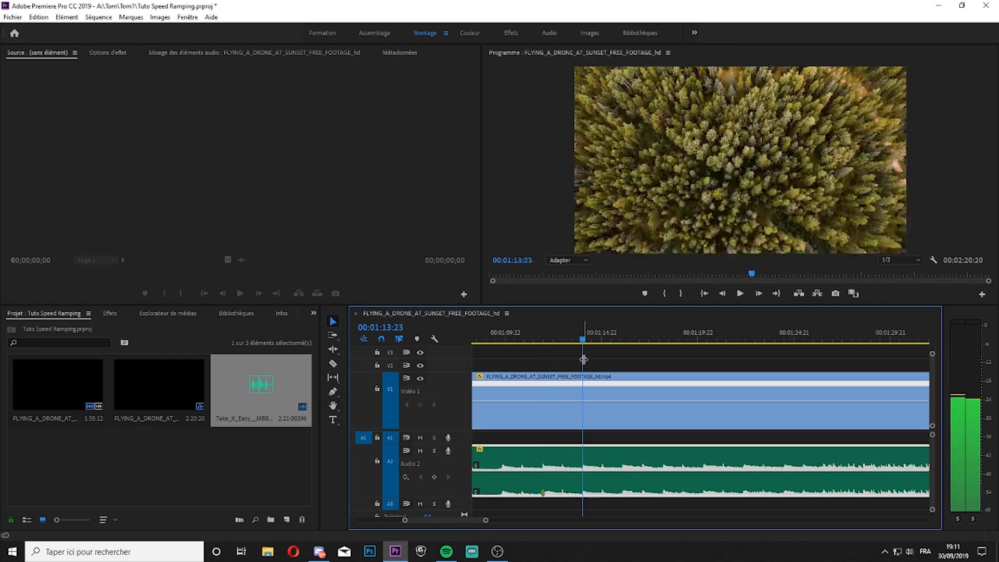
pyautogui.click(563, 340)
# Step: Cut only the video clip at the music markers at 00:01:11:21 and 00:01:13:23
pyautogui.press('c')
pyautogui.click(542, 406)
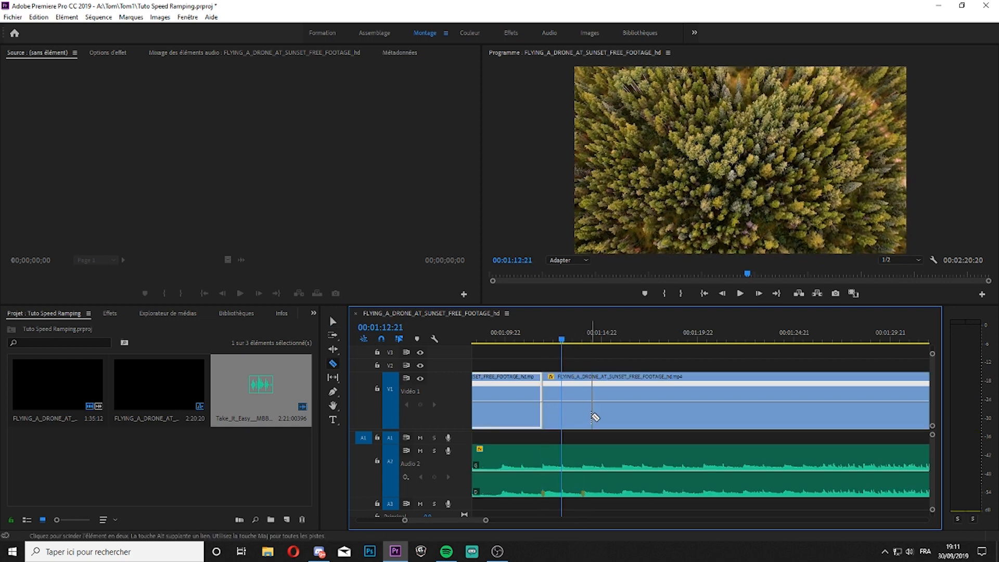
pyautogui.click(583, 406)
pyautogui.press('v')
# Step: Set the video segment between the two music markers to 200% speed with optical flow interpolation, keeping the ripple shift of trailing clips
pyautogui.click(560, 401)
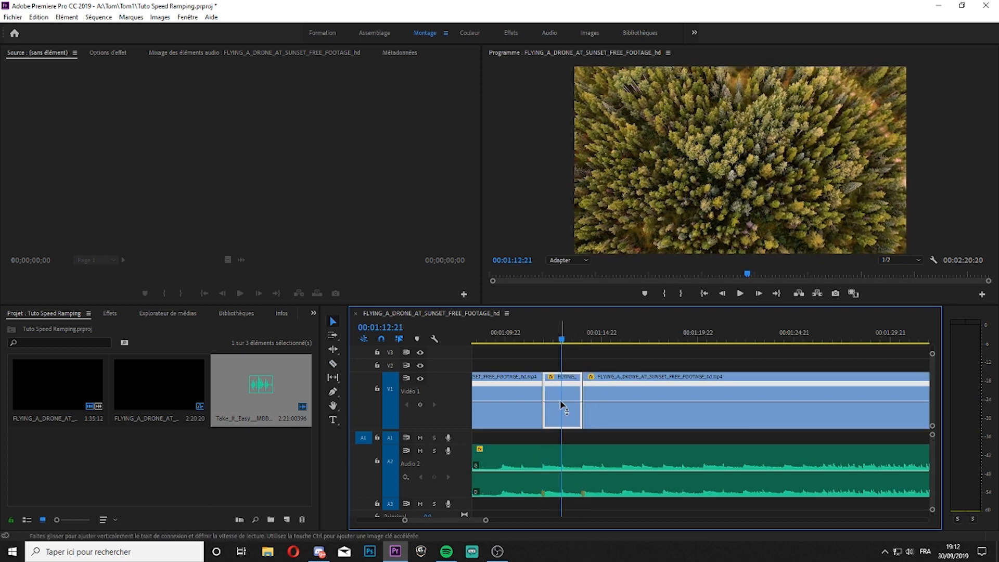
pyautogui.rightClick(560, 400)
pyautogui.click(593, 354)
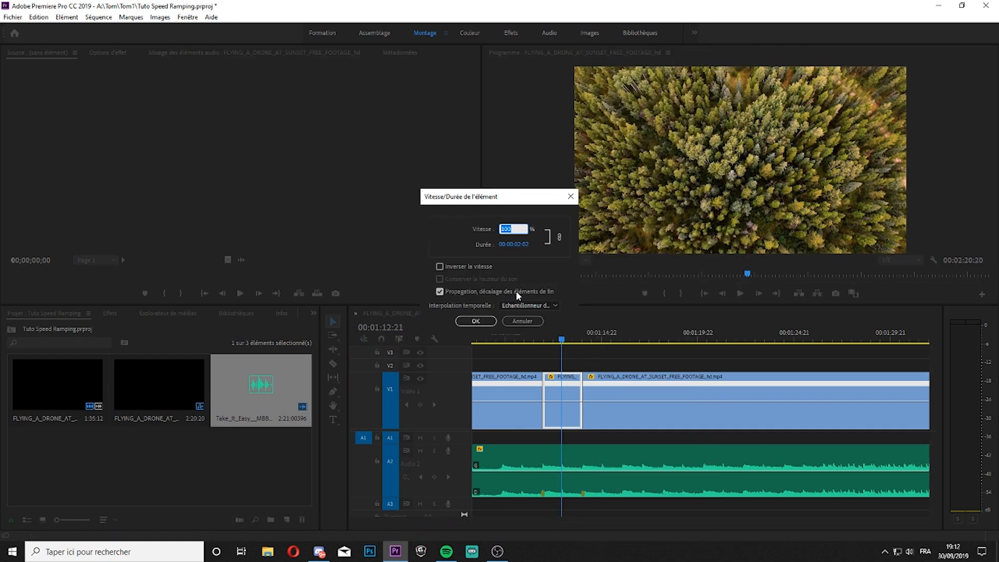
pyautogui.write('200')
pyautogui.click(543, 307)
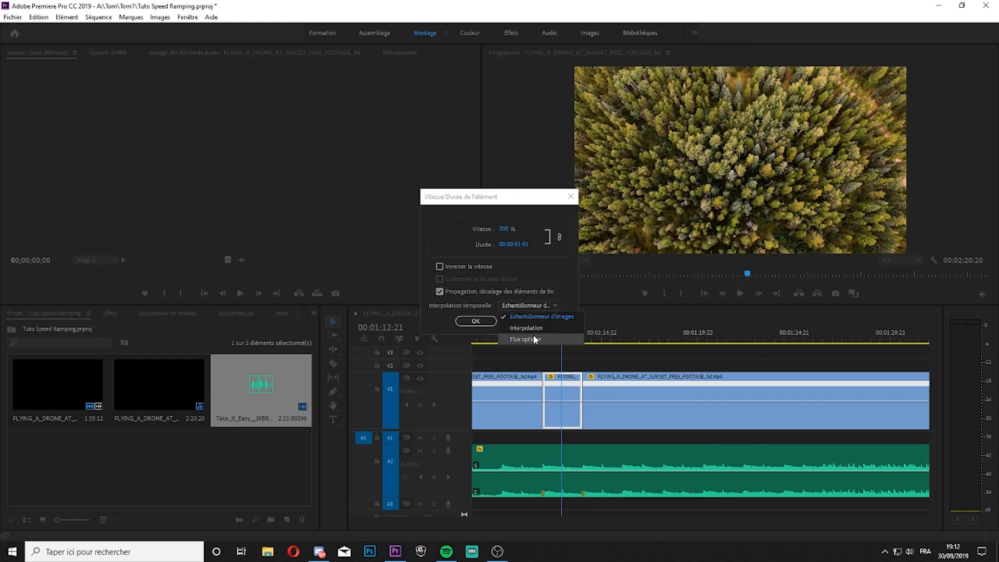
pyautogui.click(470, 323)
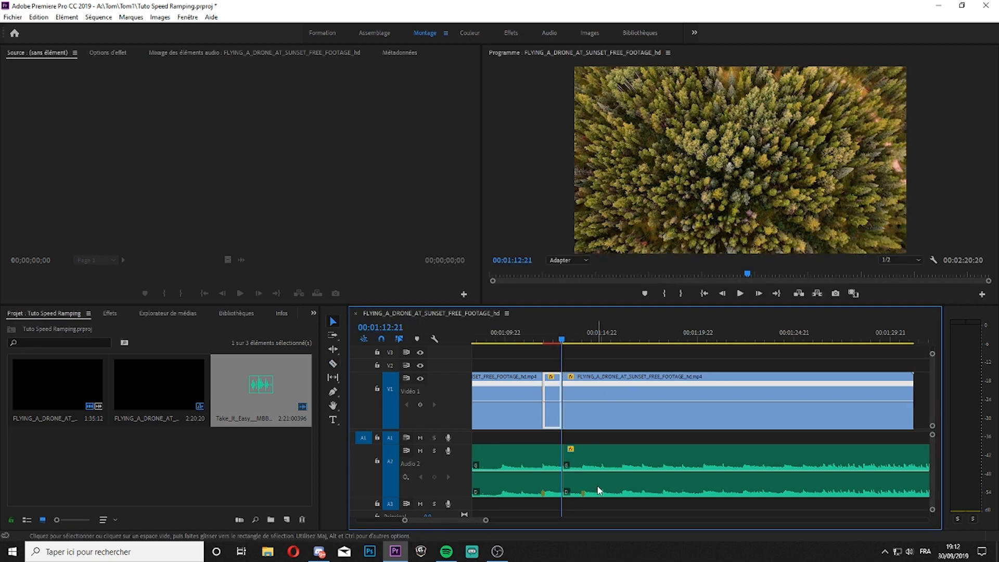
# Step: Render the selected sped-up segment and play the sequence from just before it to about 00:01:13:12
pyautogui.click(553, 470)
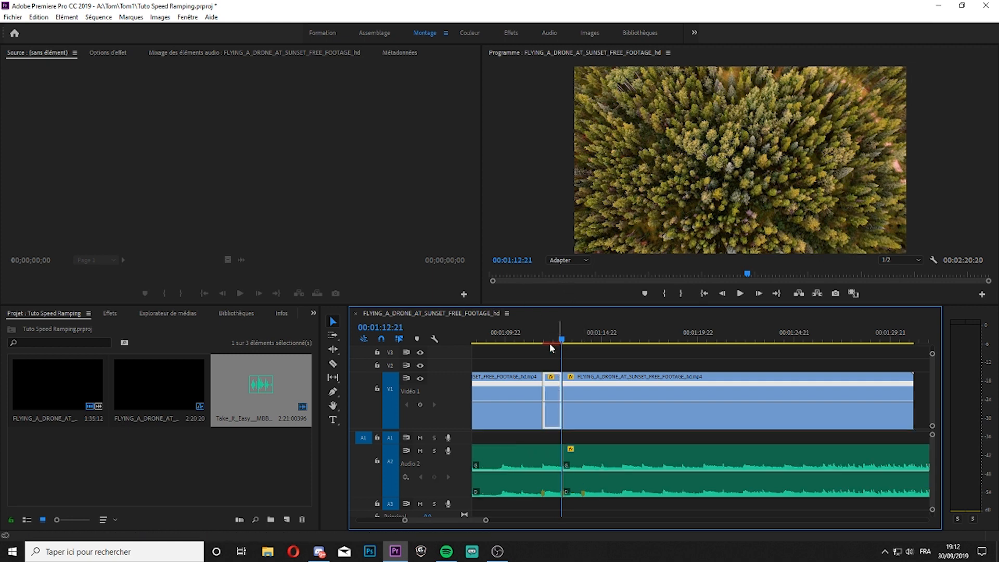
pyautogui.click(127, 18)
pyautogui.moveTo(100, 19)
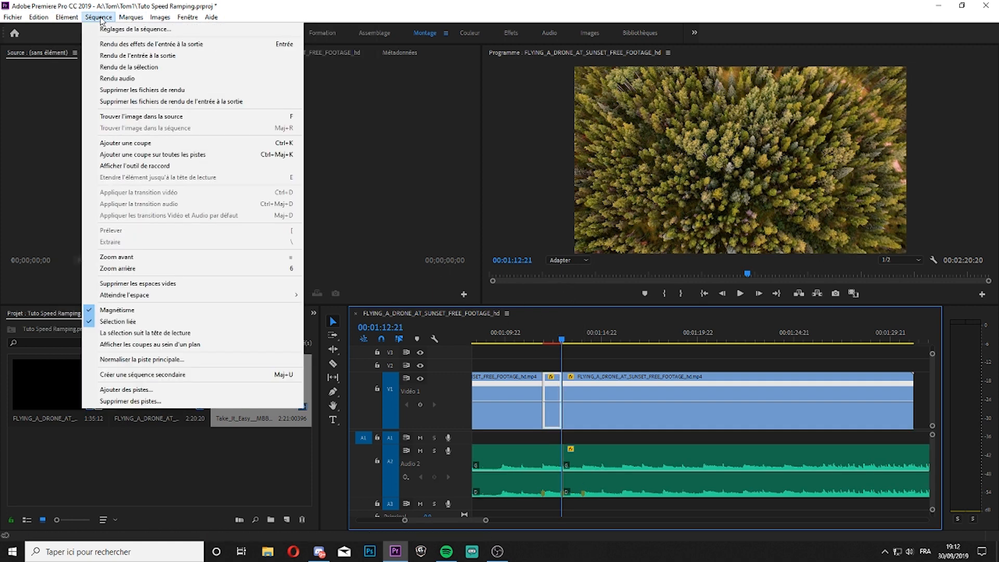
pyautogui.click(128, 68)
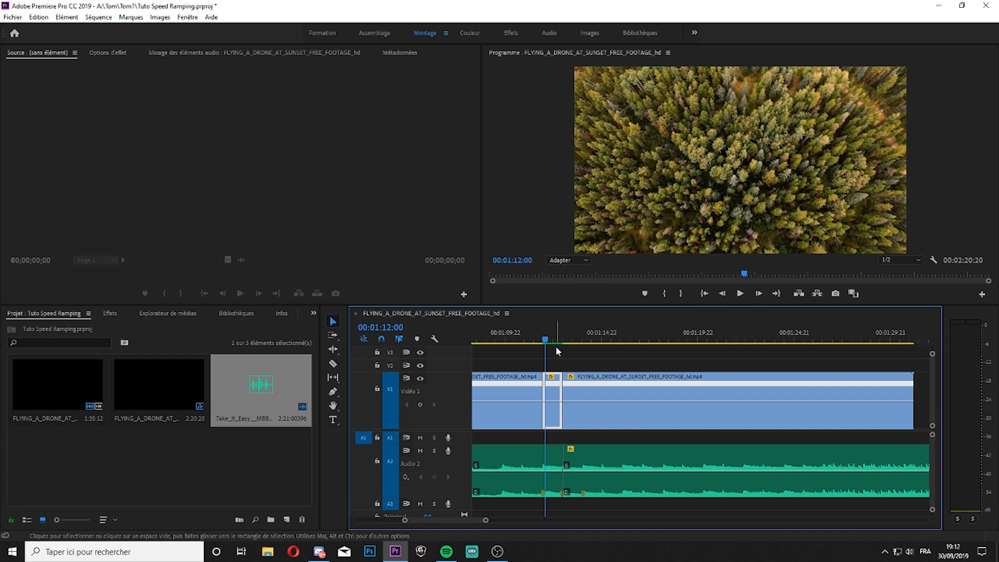
pyautogui.moveTo(546, 339); pyautogui.dragTo(517, 339)
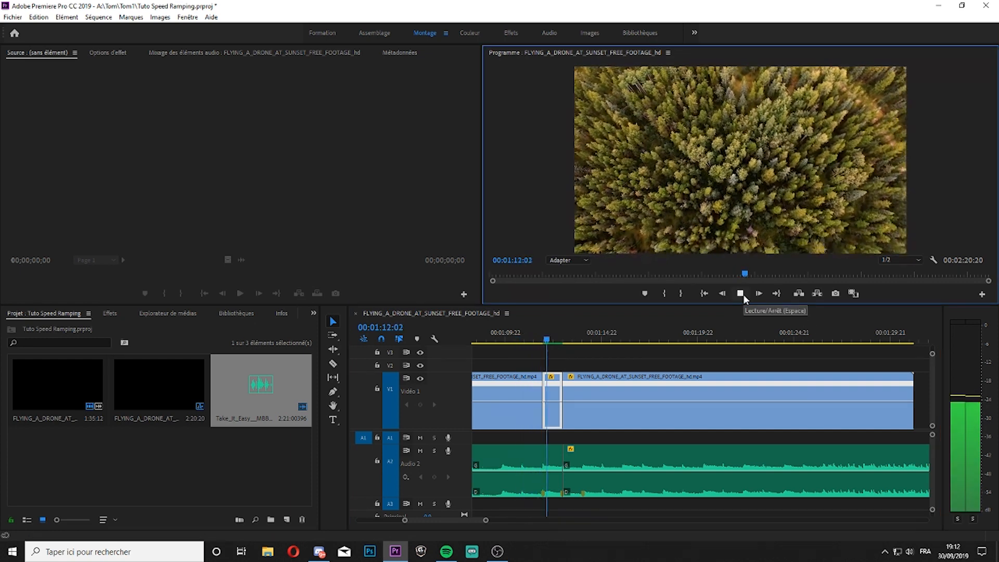
pyautogui.click(742, 294)
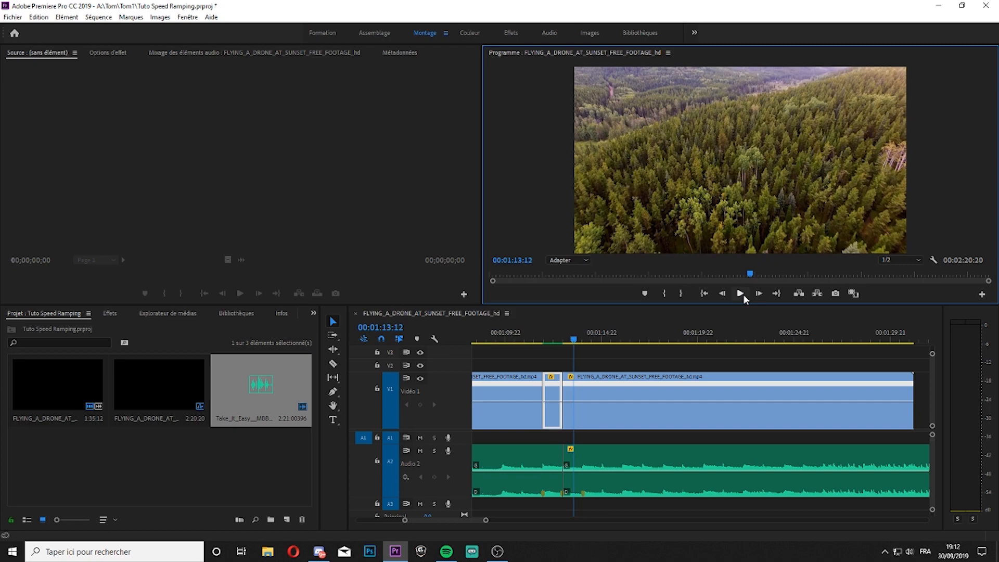